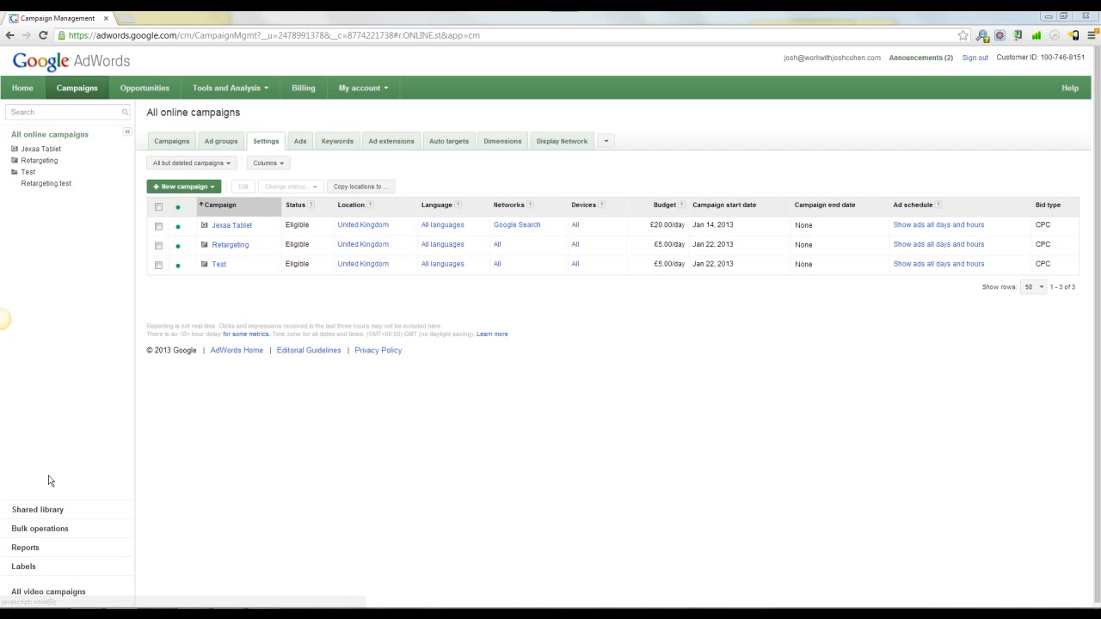
Start a new remarketing list among the audiences in the shared library
left_click(40, 516)
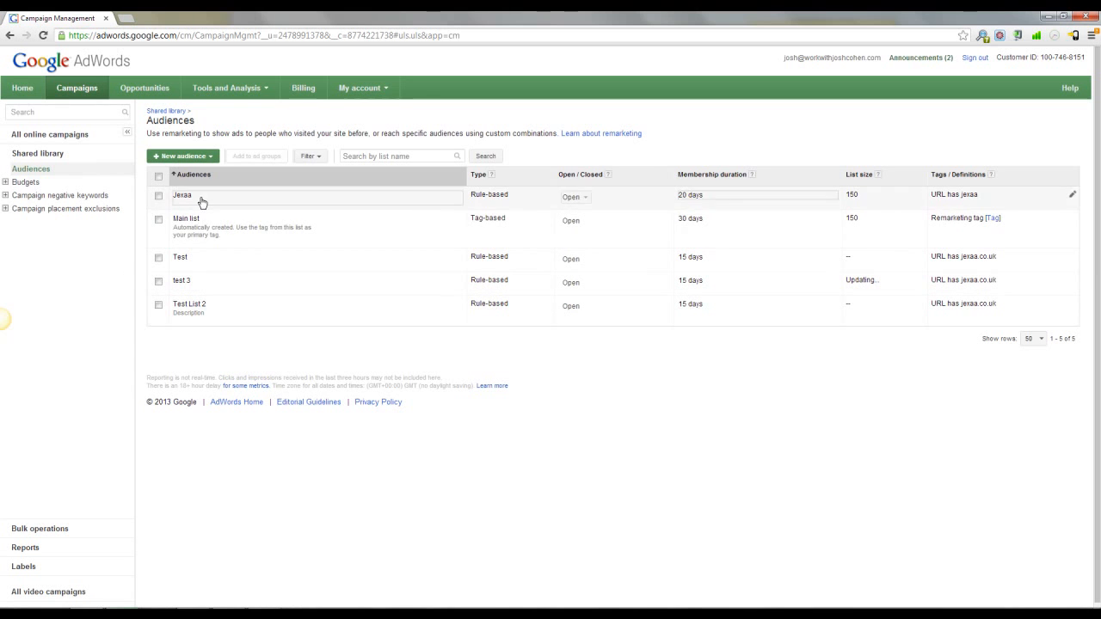
left_click(169, 159)
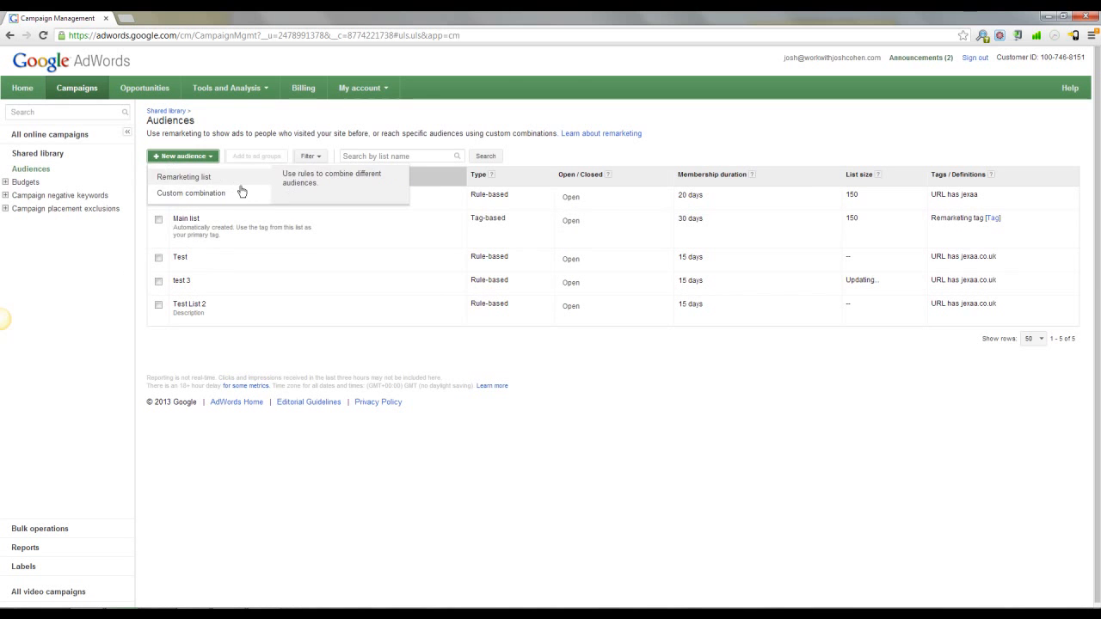
left_click(184, 182)
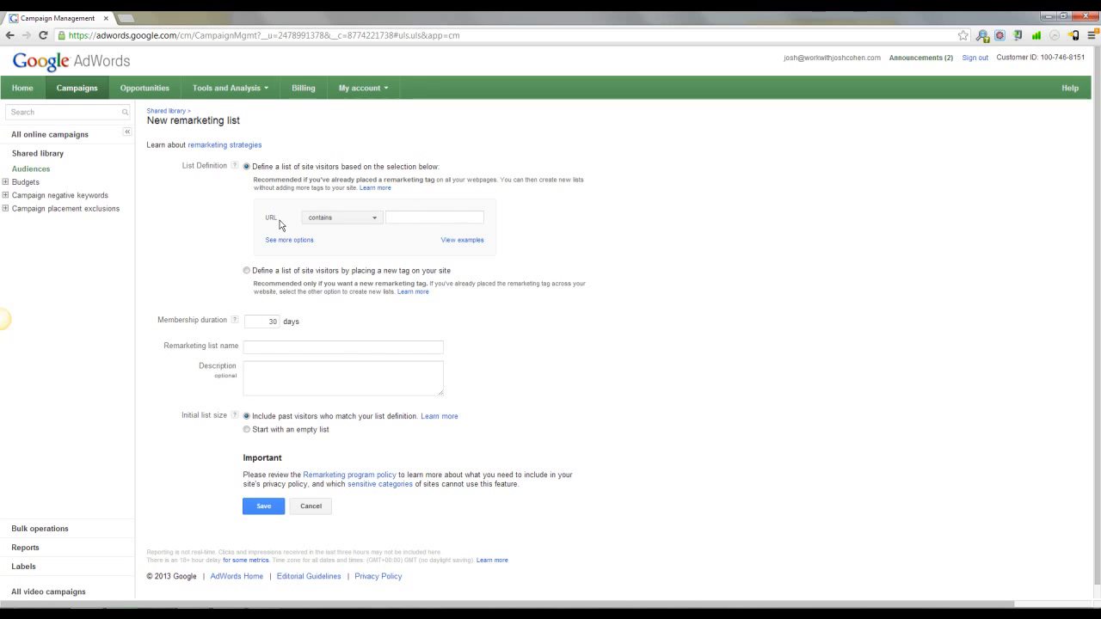
Define the list as site visitors whose URL contains jexaa.co.uk, and look through the available URL match conditions
left_click(430, 217)
type("jex")
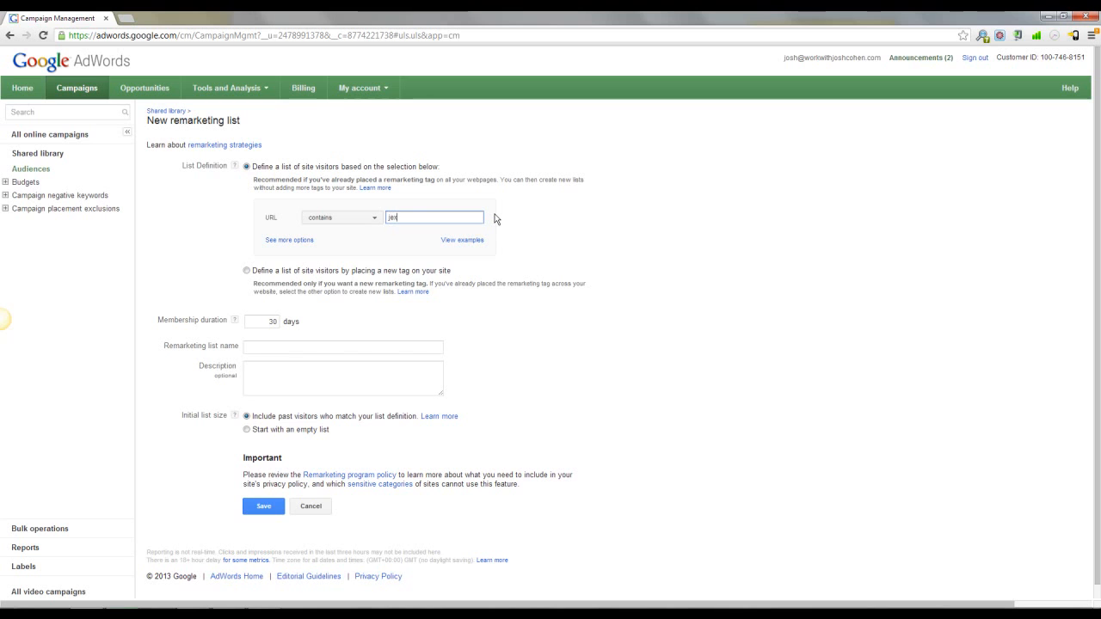
type("aa.co.uk")
left_click(334, 238)
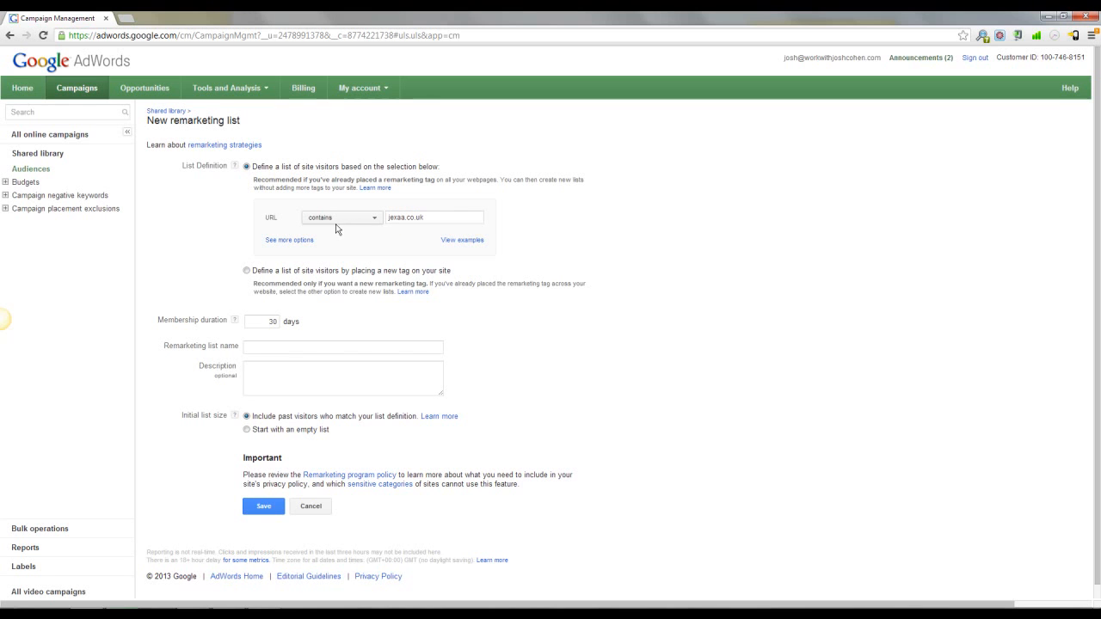
double_click(405, 219)
left_click(437, 219)
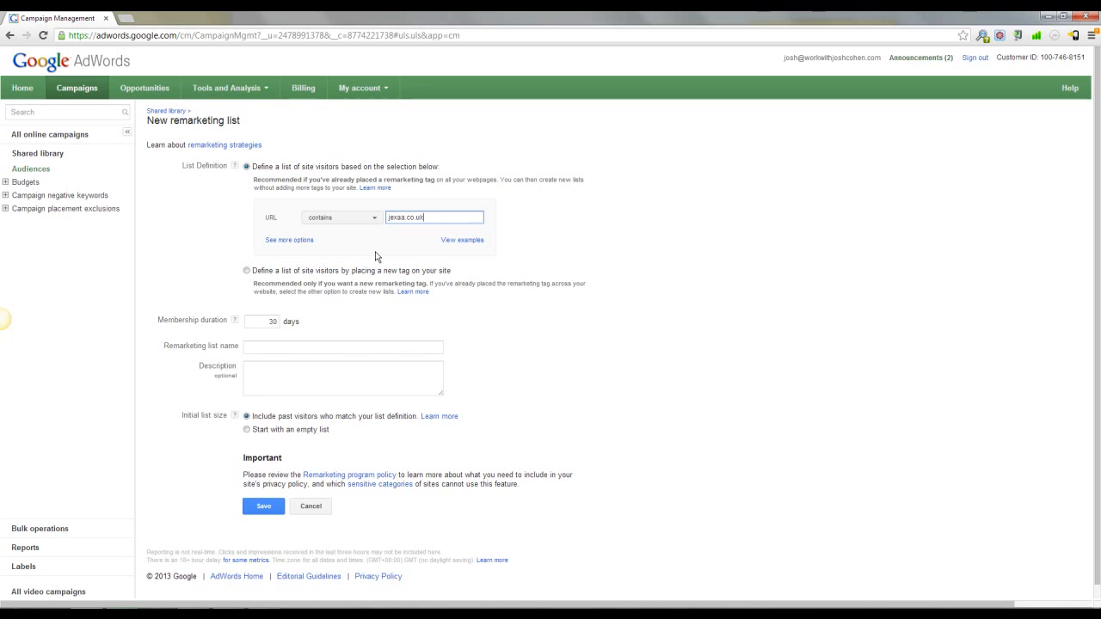
left_click(341, 221)
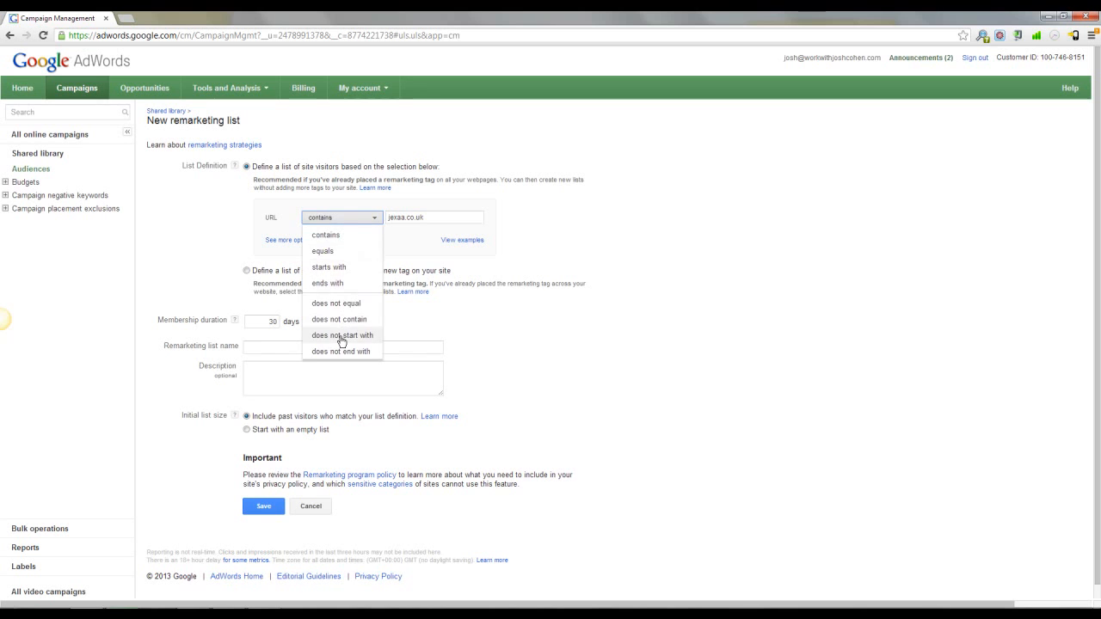
left_click(653, 247)
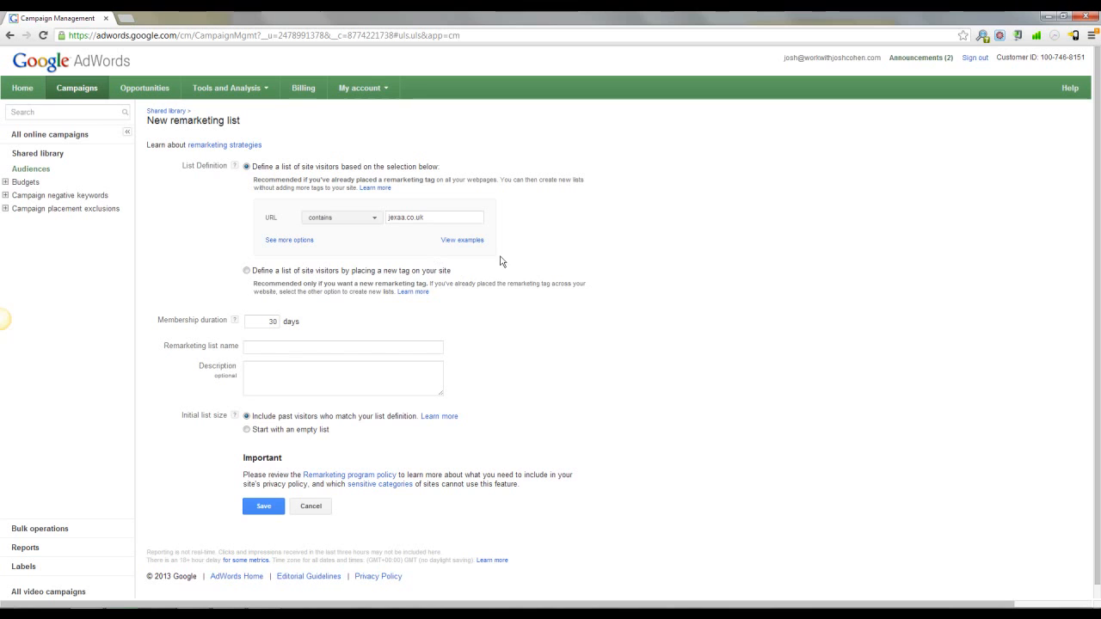
Set the remarketing list's membership duration to 15 days
double_click(272, 322)
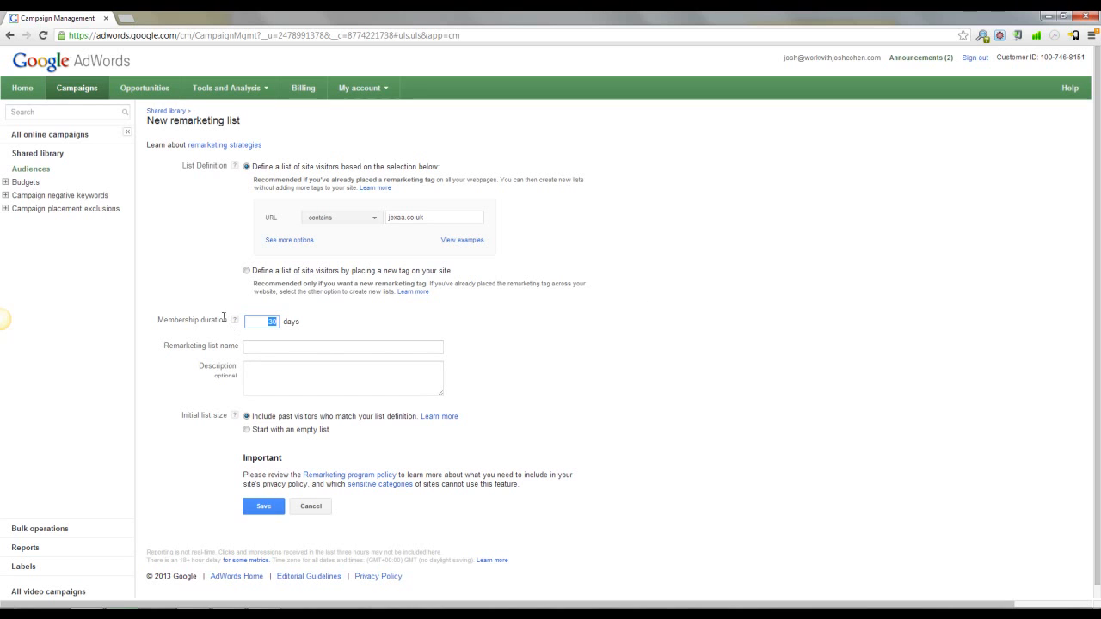
left_click(284, 321)
left_click_drag(284, 321, 327, 326)
type("15")
left_click(352, 313)
double_click(269, 322)
left_click(31, 66)
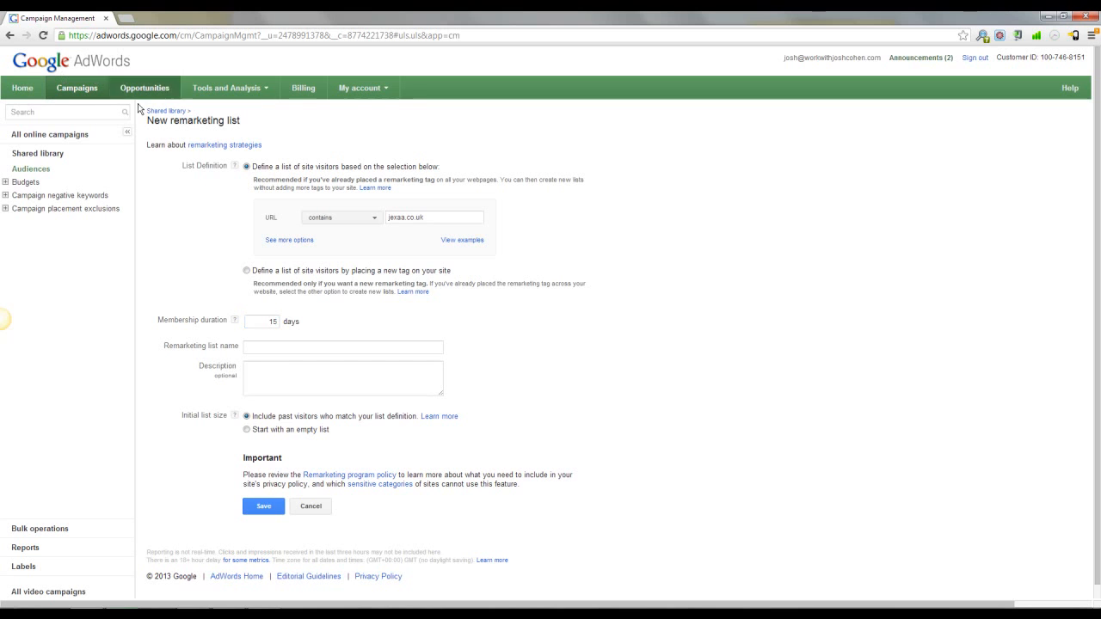
Name the remarketing list Test 4 with an empty initial list, and cancel the new list without saving
left_click(312, 347)
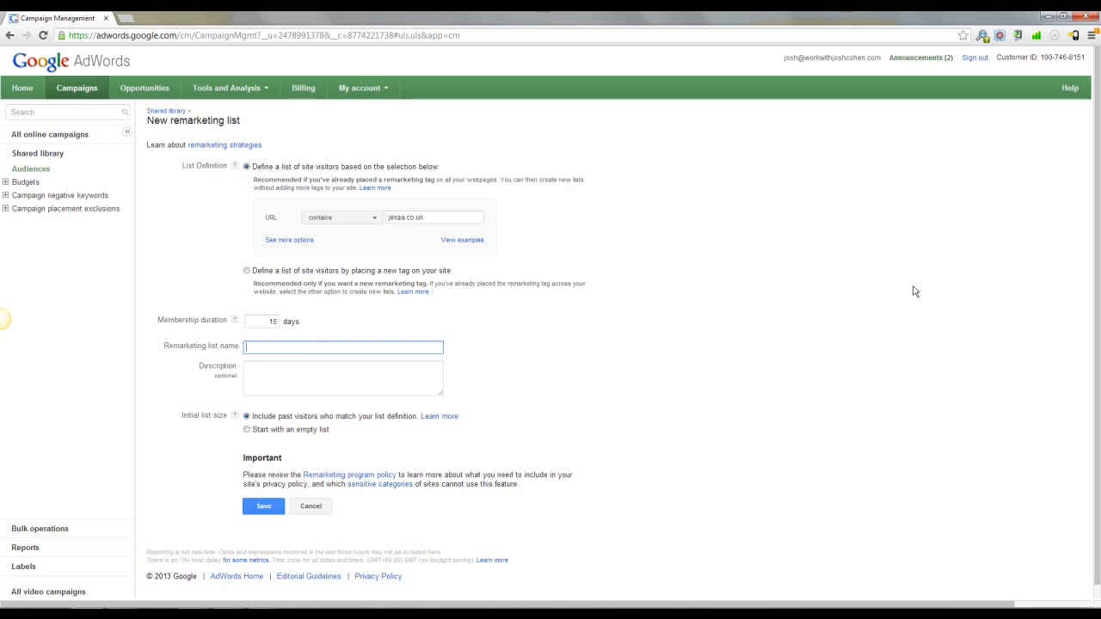
type("t 4")
key("Tab")
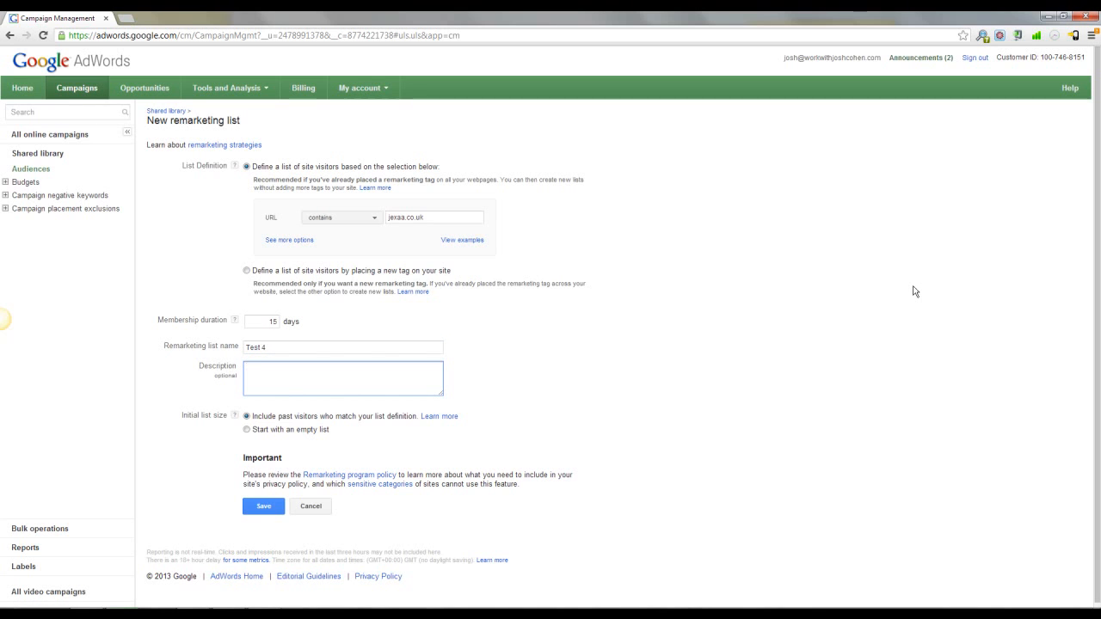
type("fbh")
left_click(247, 431)
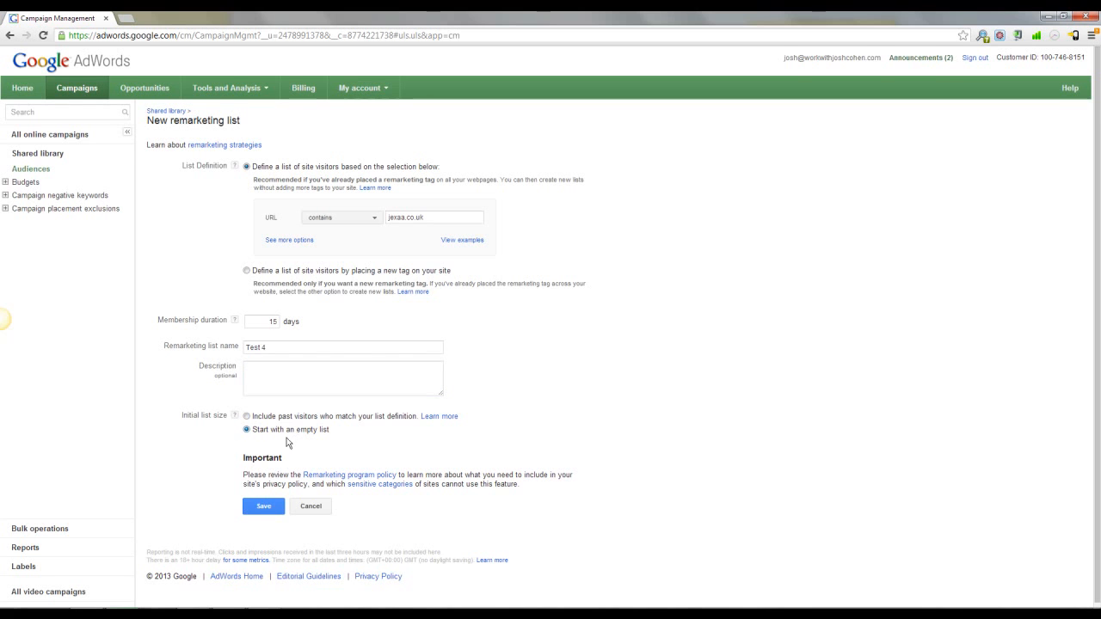
scroll(288, 443, "down", 1)
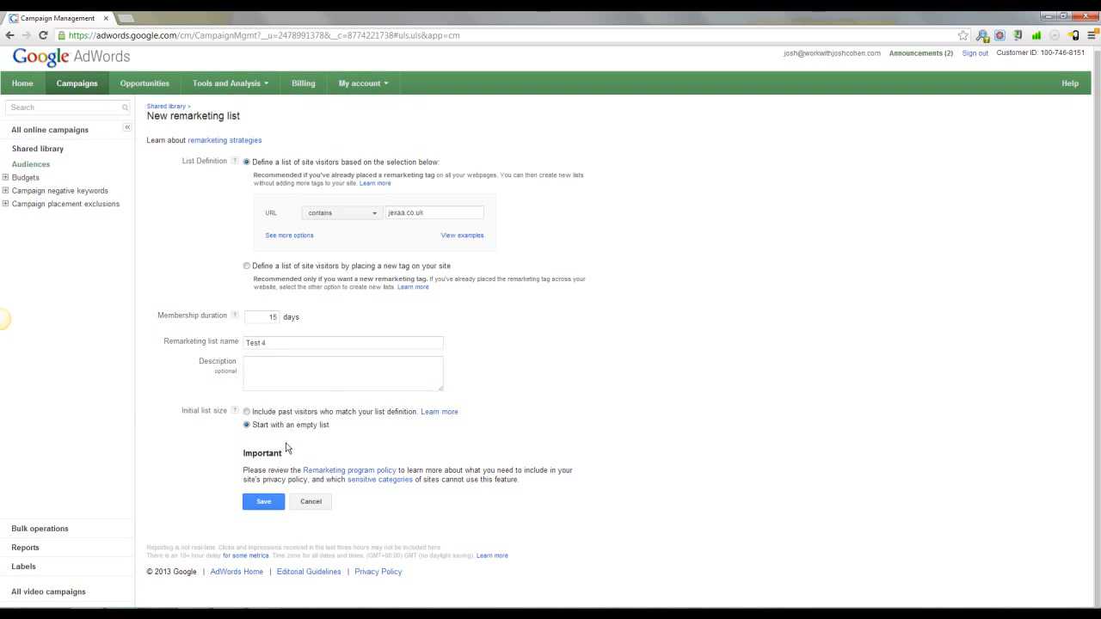
left_click(311, 503)
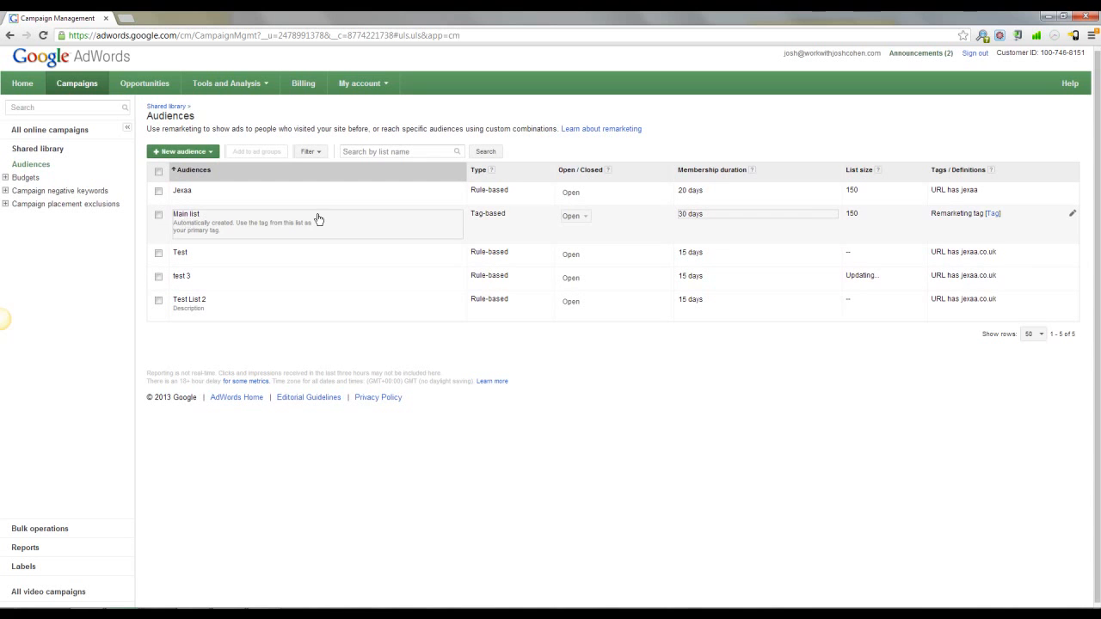
Open the remarketing tag of the Main list and examine its full code for the website
left_click(995, 218)
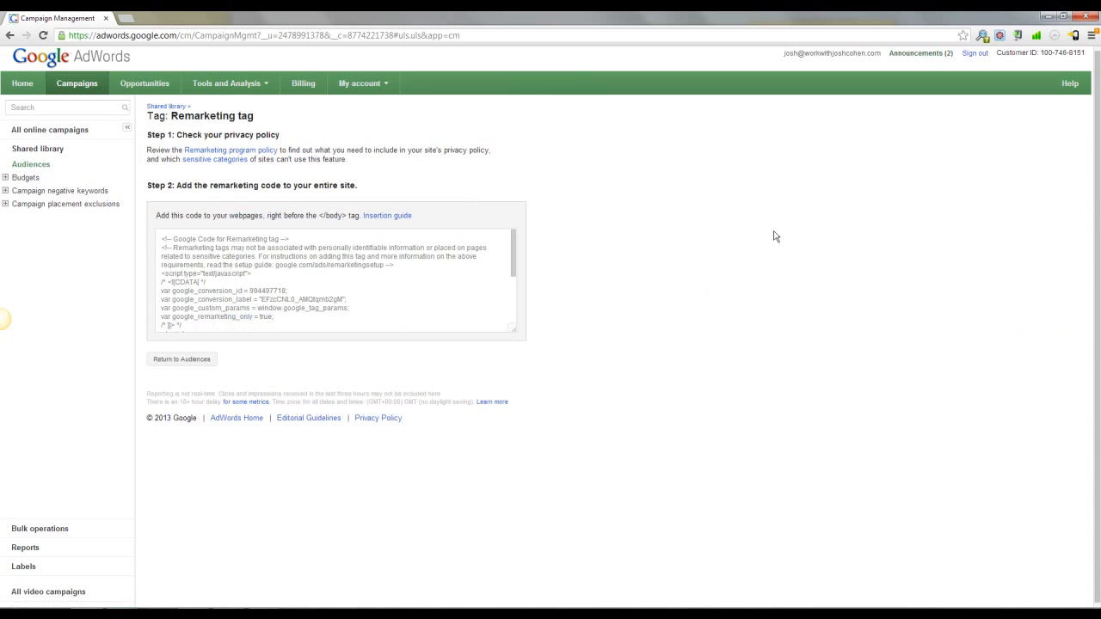
mouse_move(514, 243)
left_mouse_down()
mouse_move(514, 318)
mouse_move(522, 247)
left_mouse_up()
left_click(320, 292)
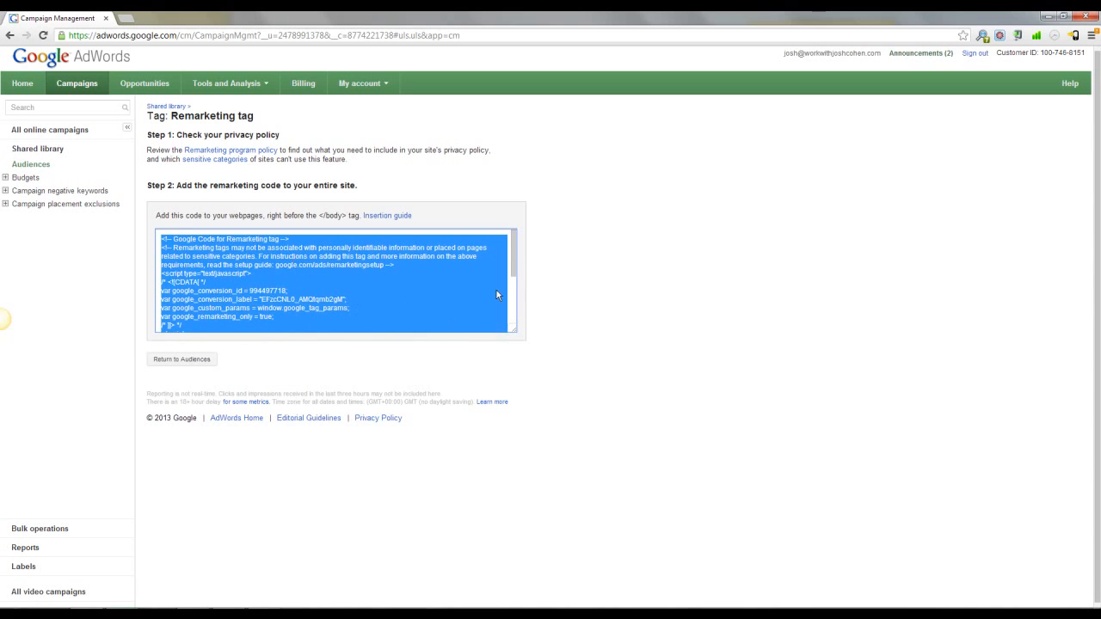
left_click_drag(514, 258, 514, 304)
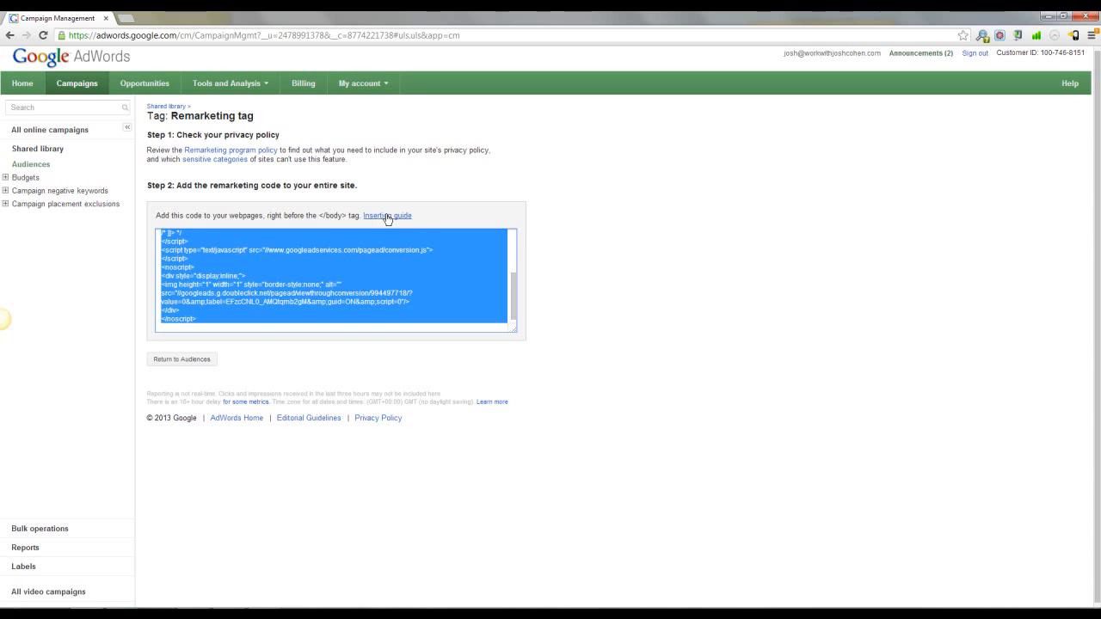
mouse_move(510, 292)
left_mouse_down()
mouse_move(516, 254)
mouse_move(515, 311)
left_mouse_up()
left_click(467, 291)
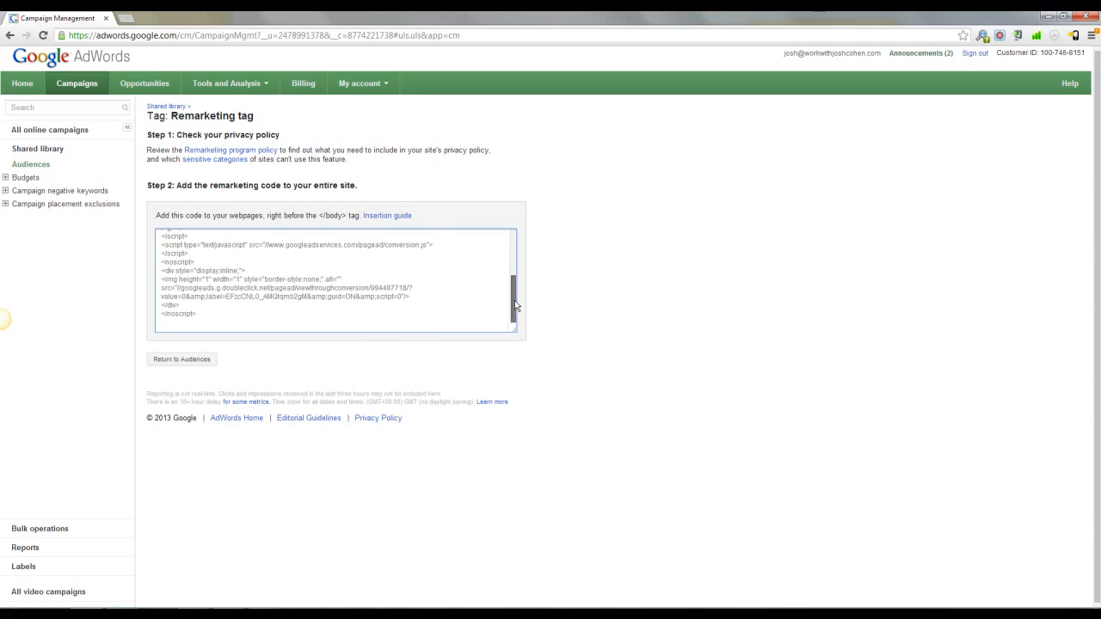
left_click_drag(514, 300, 519, 250)
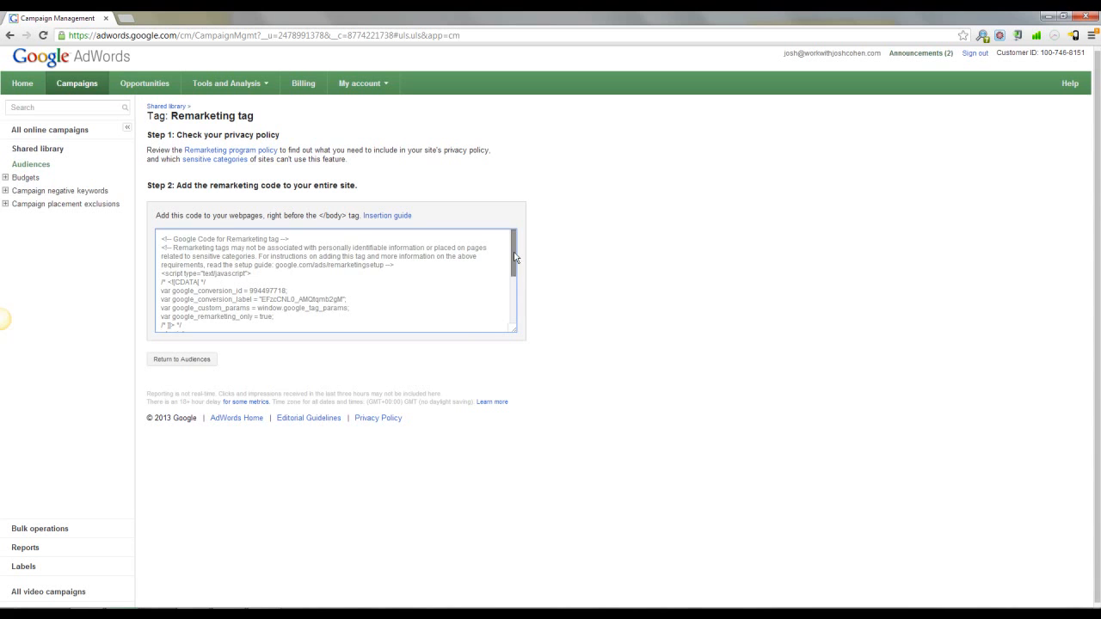
scroll(400, 311, "down", 5)
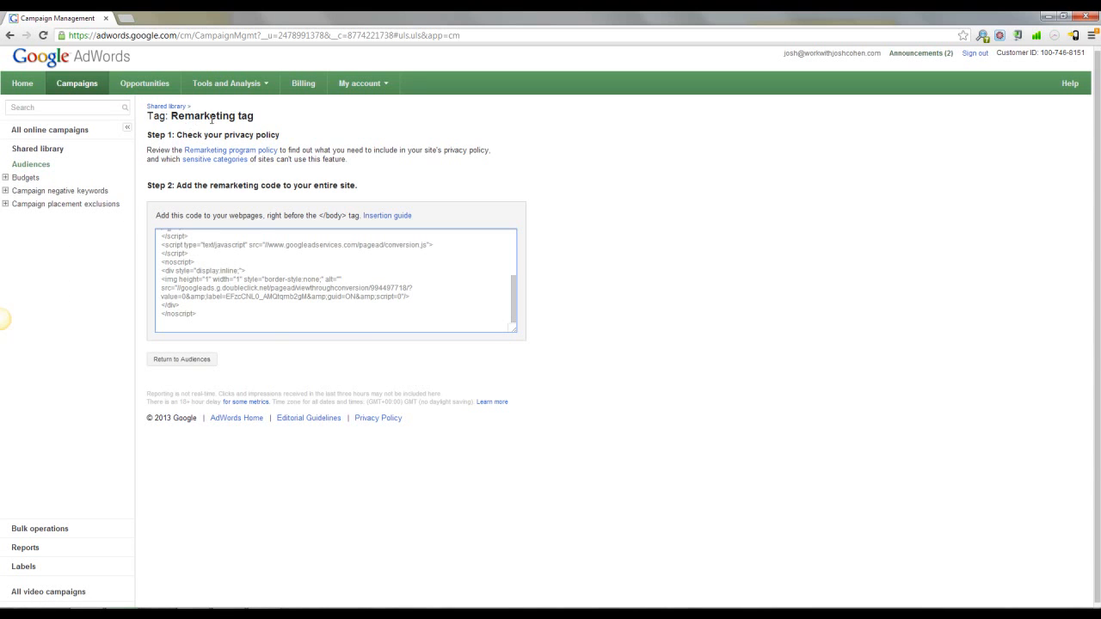
Start a new Search & Display Networks campaign from the campaigns overview and name it Test 3
left_click(7, 86)
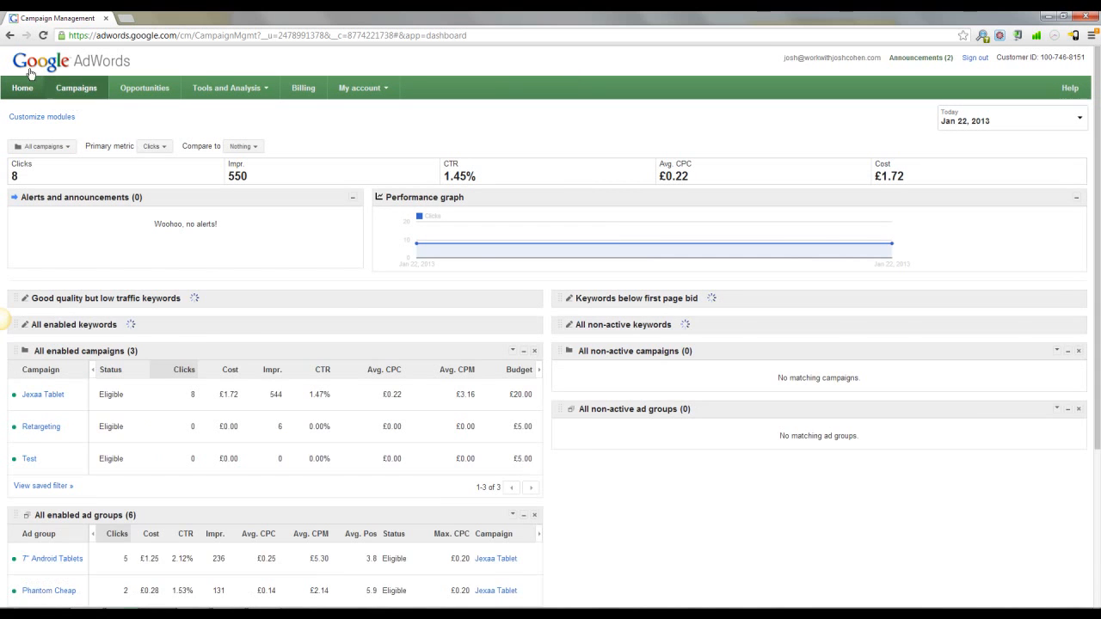
left_click(76, 87)
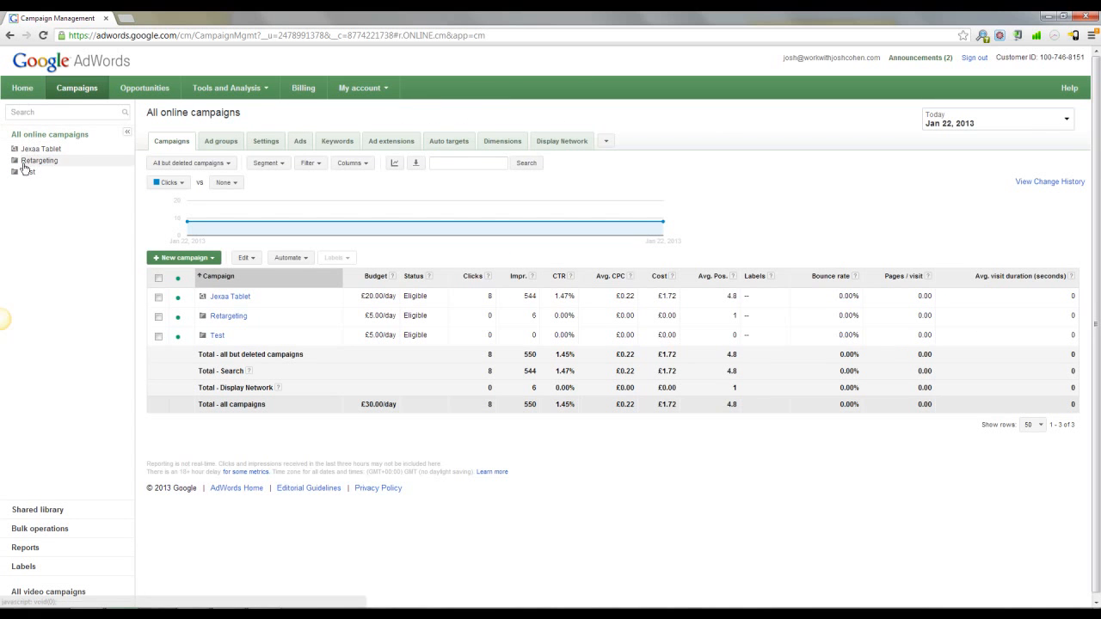
left_click(178, 258)
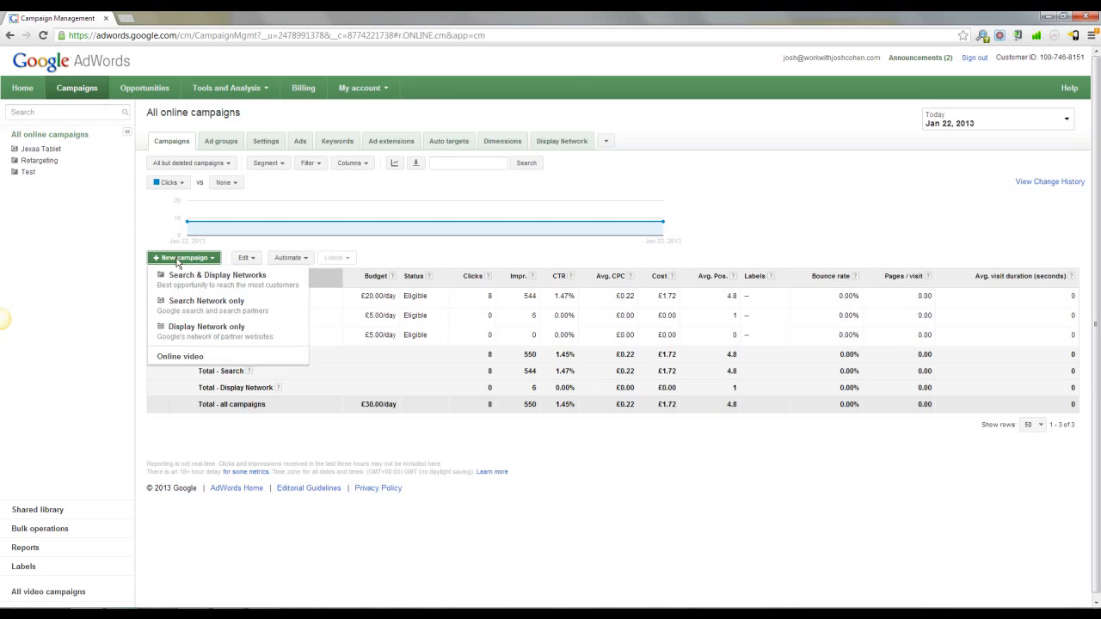
left_click(190, 278)
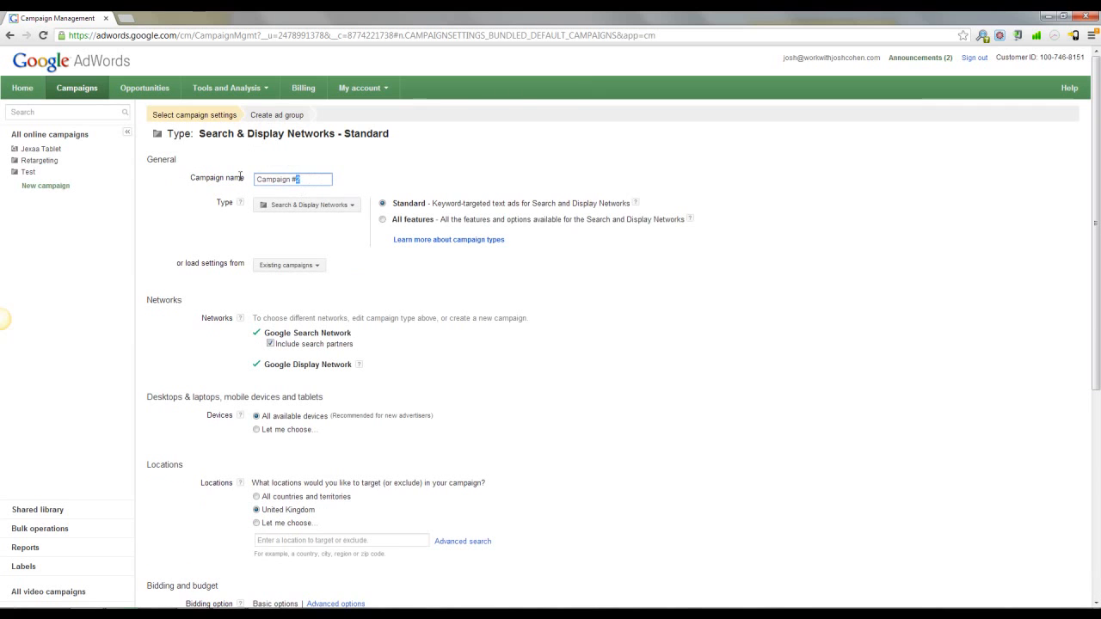
type("Test 3")
Set the campaign's default bid to £.10 and its budget to £5 per day, and cancel the new campaign
scroll(371, 302, "down", 1)
scroll(371, 302, "down", 1)
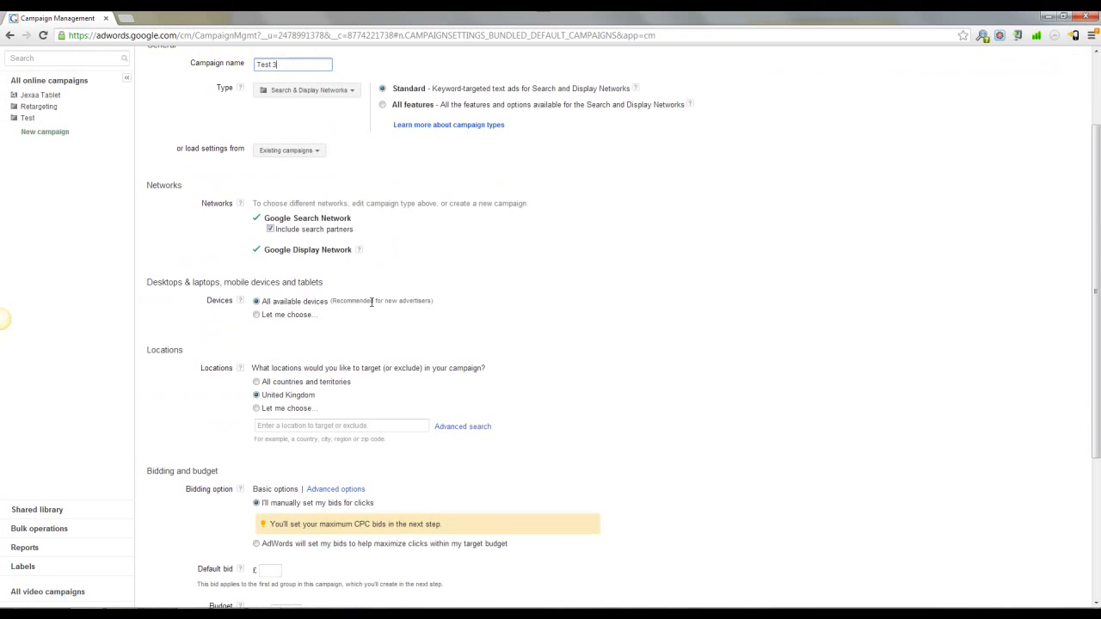
scroll(312, 317, "down", 1)
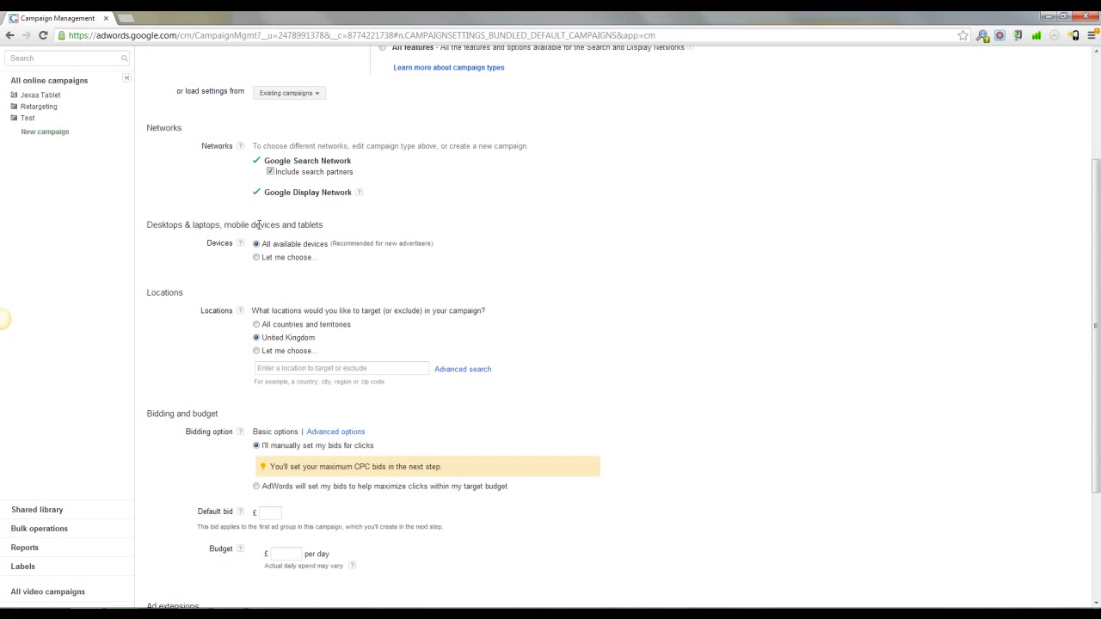
scroll(283, 313, "down", 1)
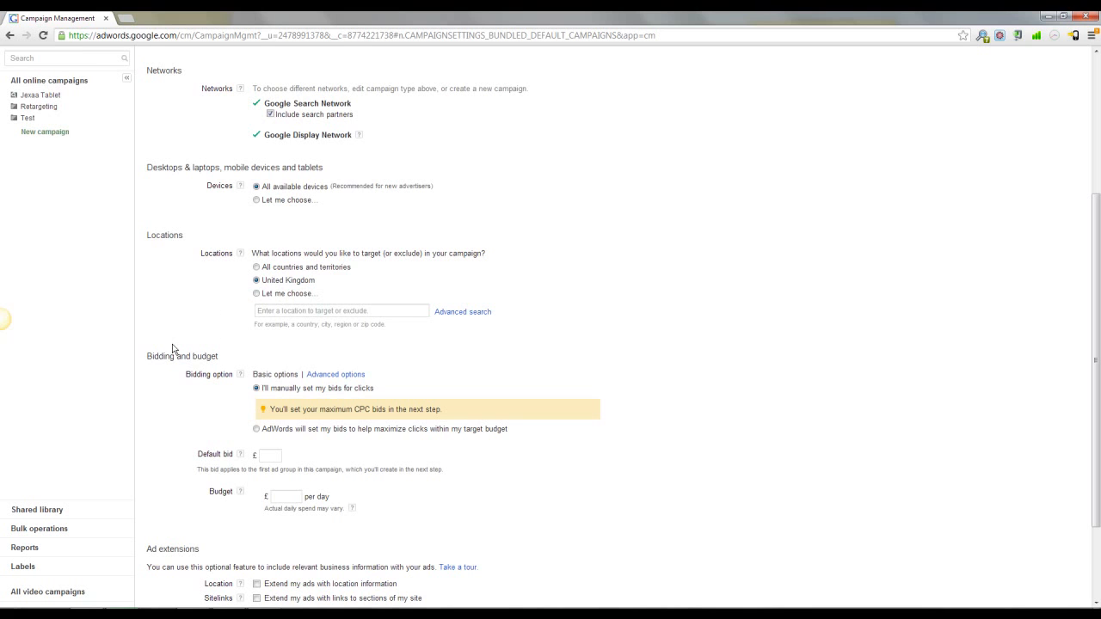
scroll(180, 344, "down", 1)
left_click(265, 398)
type(".10")
key("Tab")
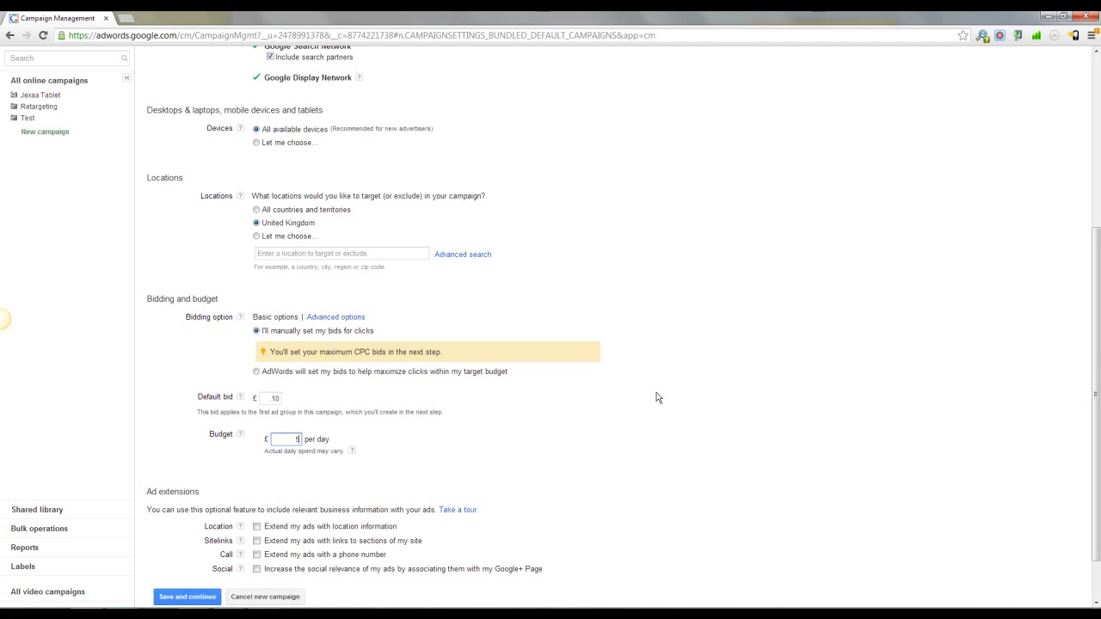
scroll(508, 400, "down", 1)
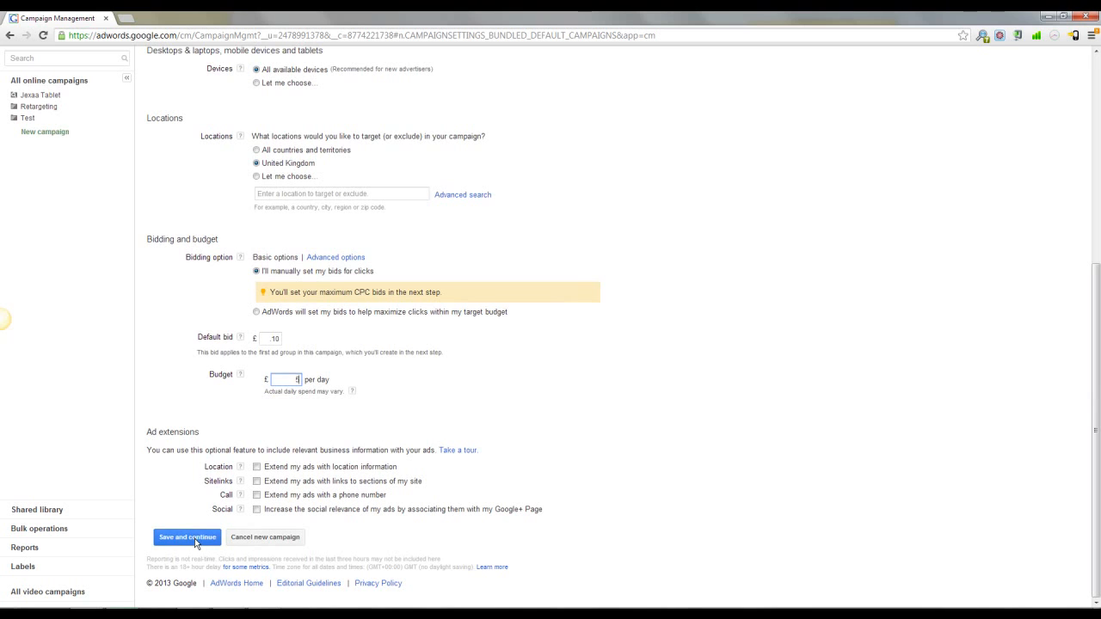
left_click(278, 539)
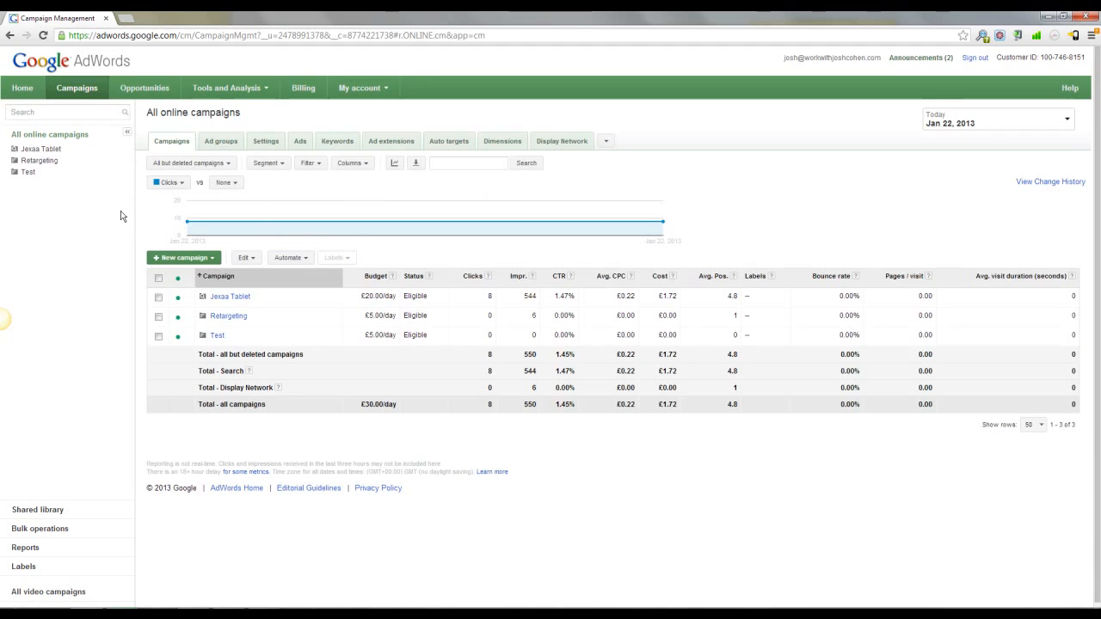
Start a new ad group in the Retargeting campaign and name it Remarketing 2 - Tablet PCs
left_click(61, 167)
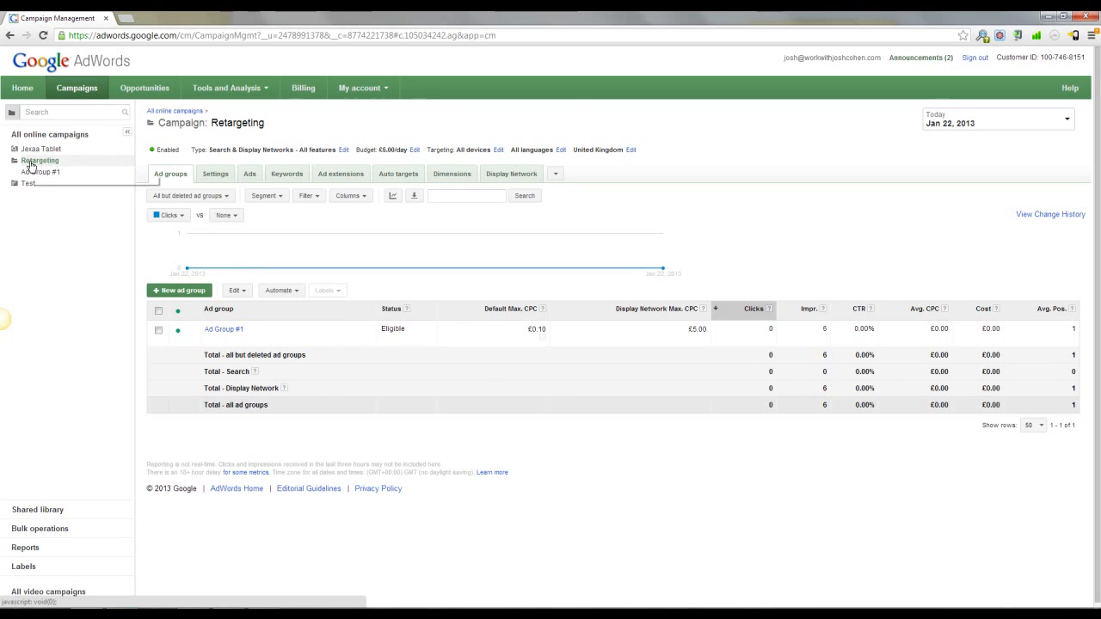
left_click(178, 291)
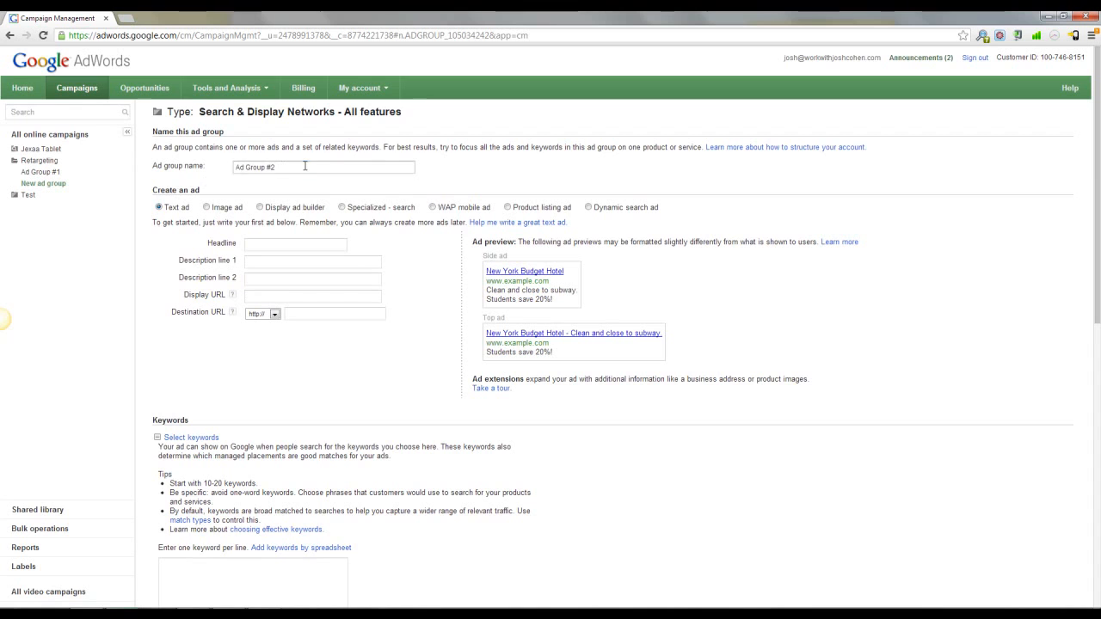
type("r")
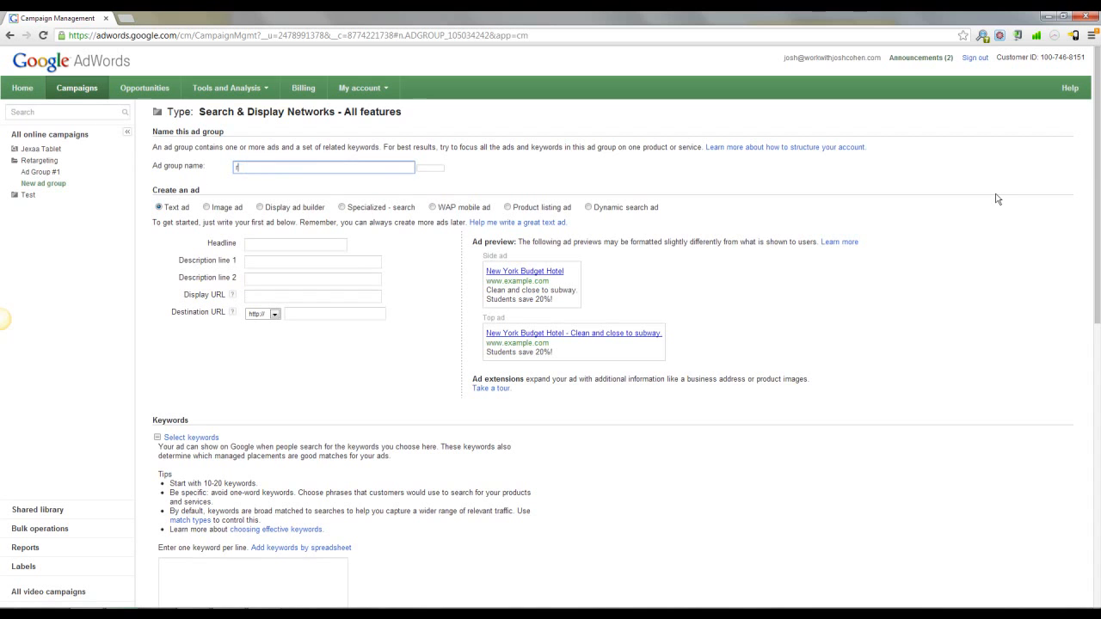
type("Remarketing 3")
type(" - Tablet Pc")
key("BackSpace")
type("Cs")
scroll(160, 192, "down", 1)
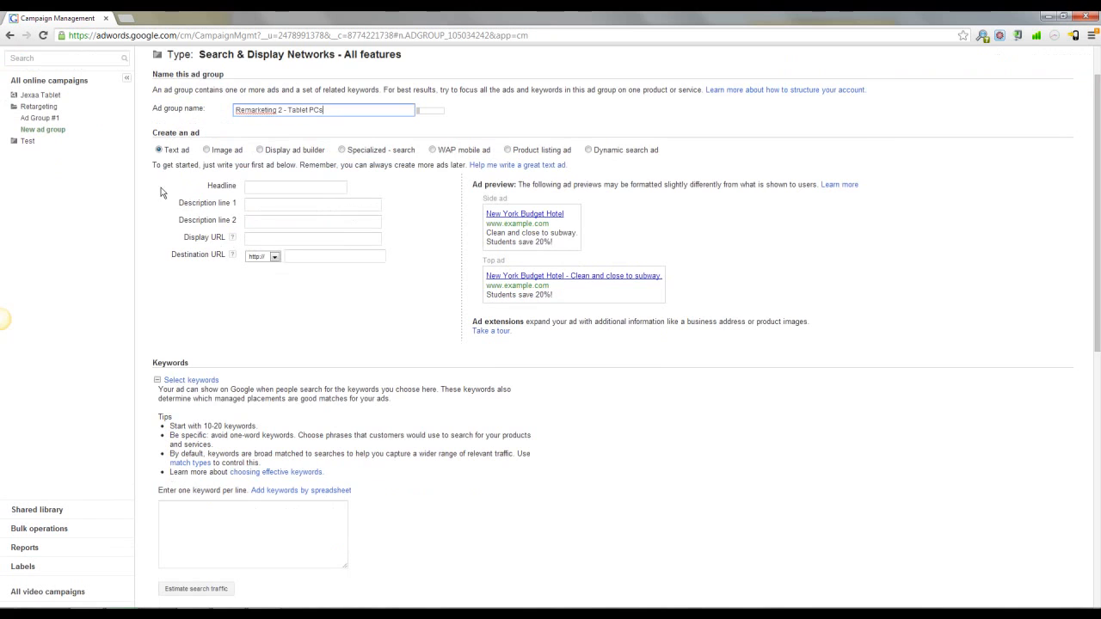
Choose Display ad builder for the new ad group, set the default bid to £0.10 and Display Network bid to £5.00, and save
left_click(260, 150)
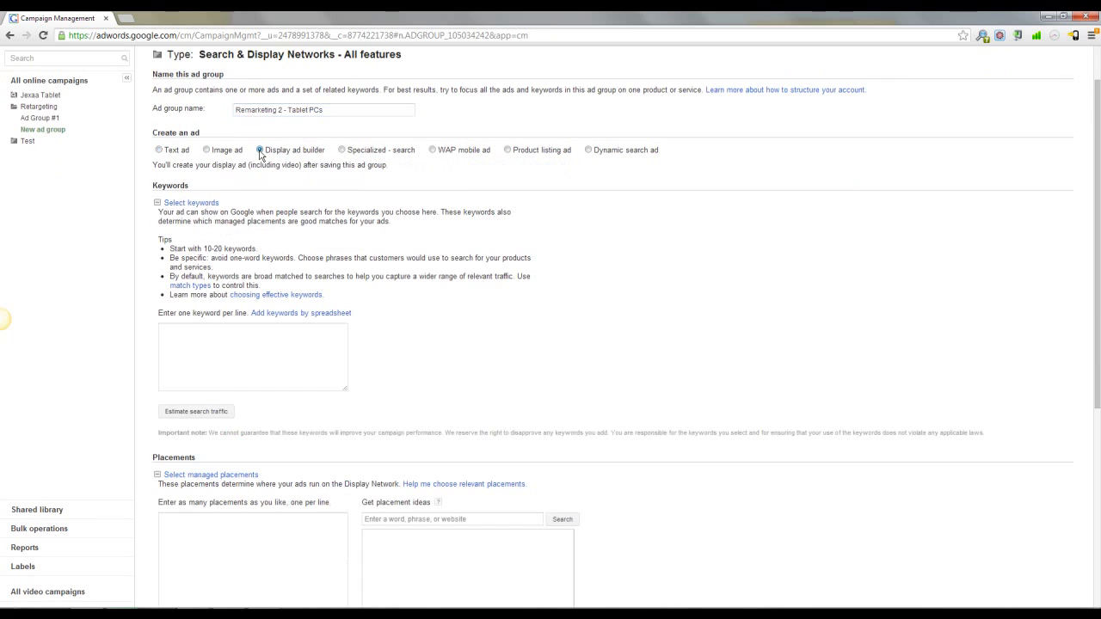
scroll(146, 208, "down", 2)
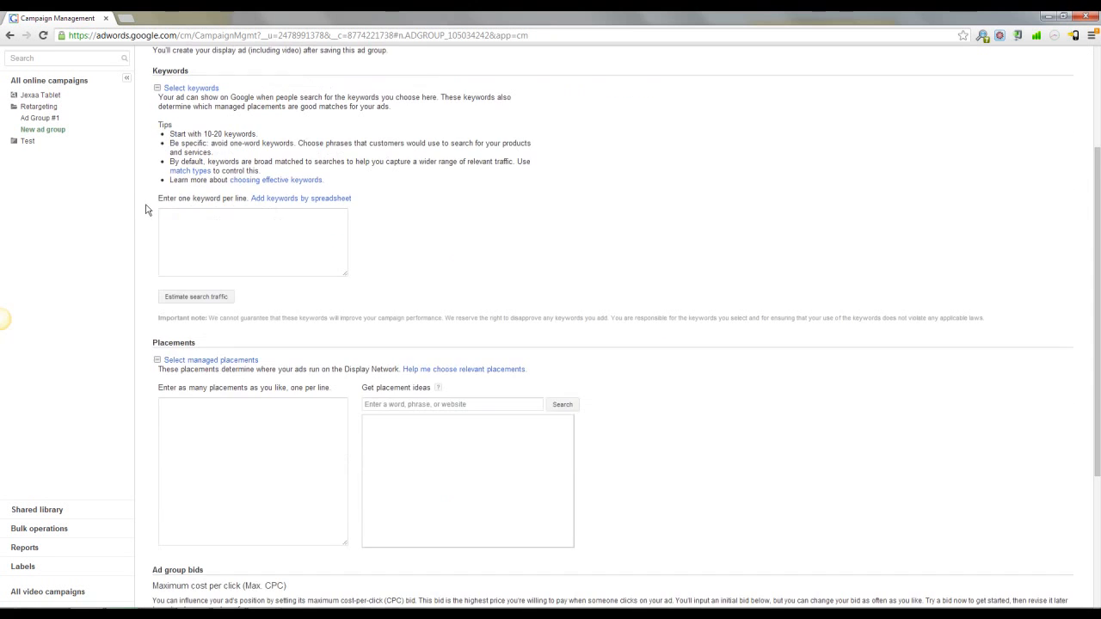
scroll(164, 258, "down", 2)
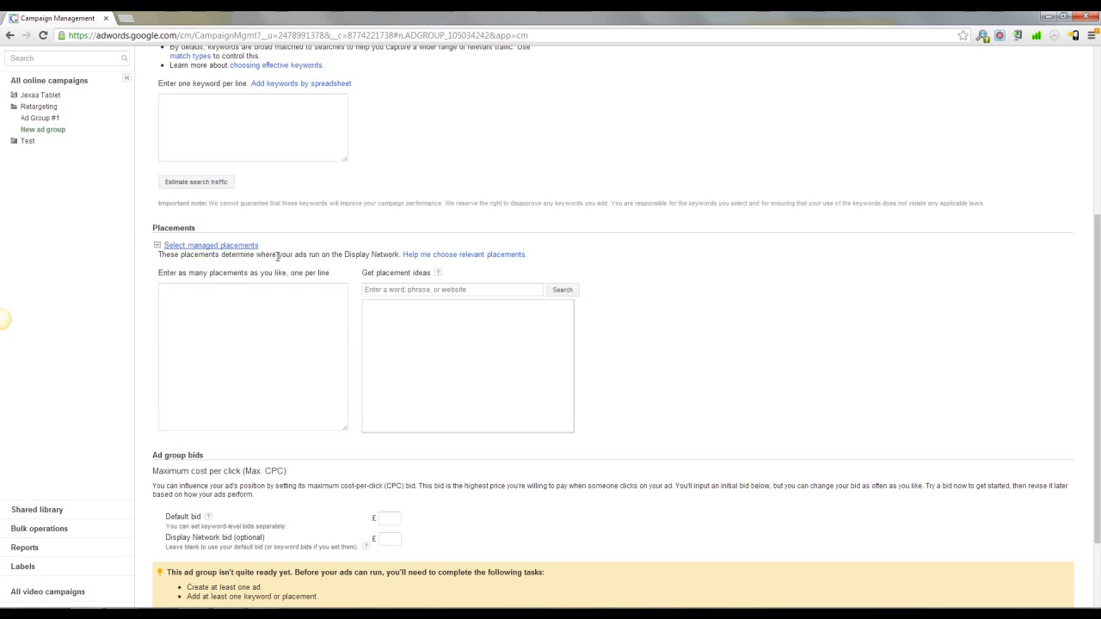
scroll(192, 342, "down", 2)
left_click(391, 410)
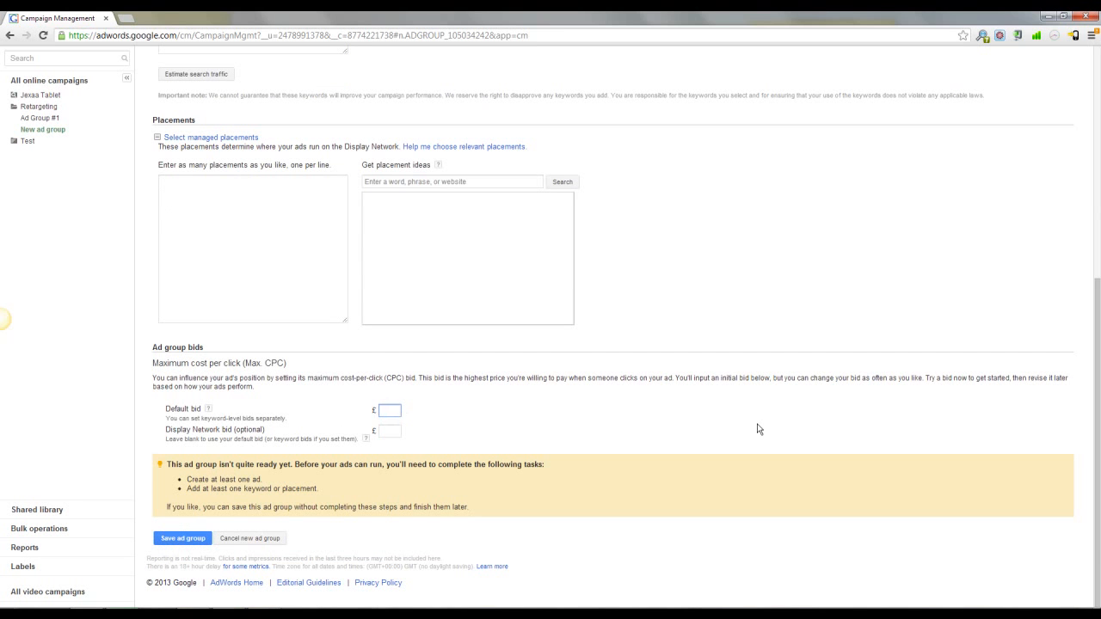
key("Tab")
left_click(209, 538)
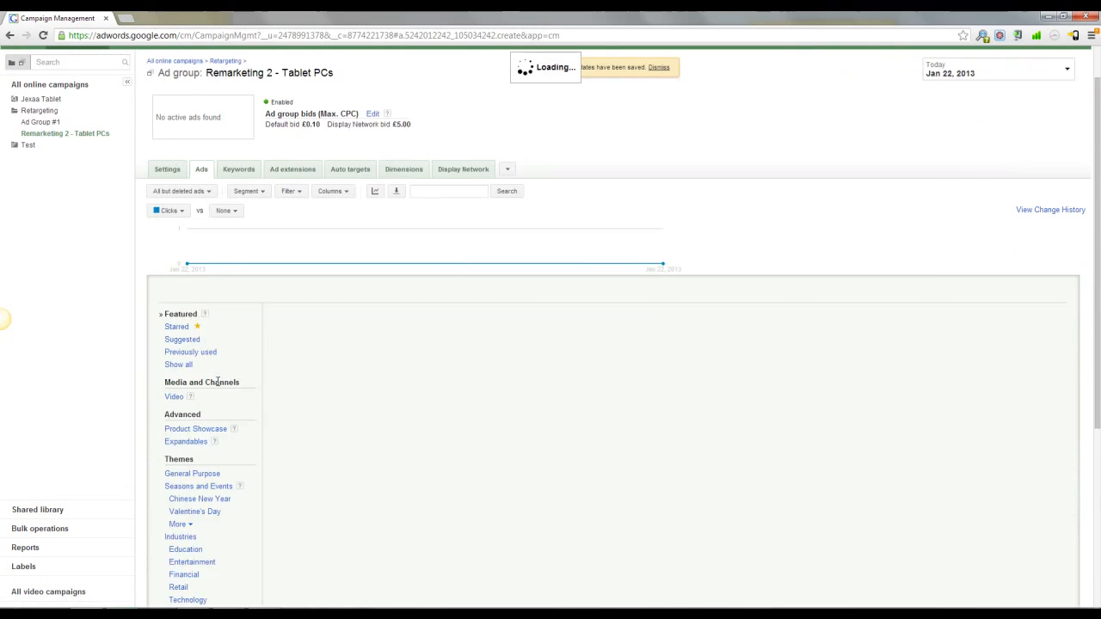
Look through the display ad templates and ad list of the Remarketing 2 - Tablet PCs ad group
scroll(535, 276, "up", 4)
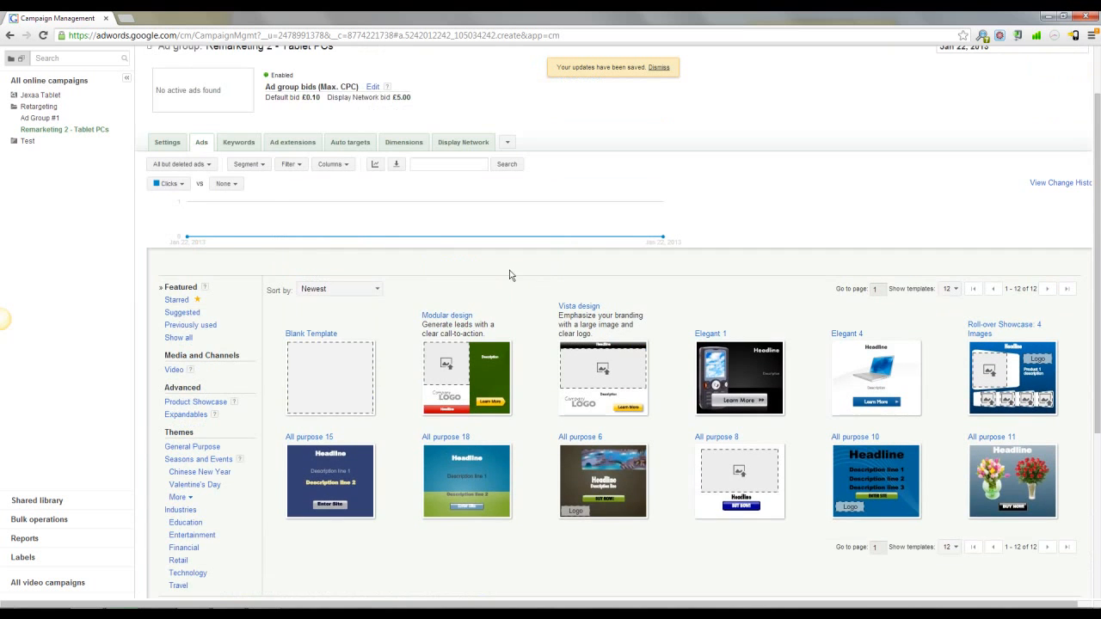
scroll(785, 392, "down", 5)
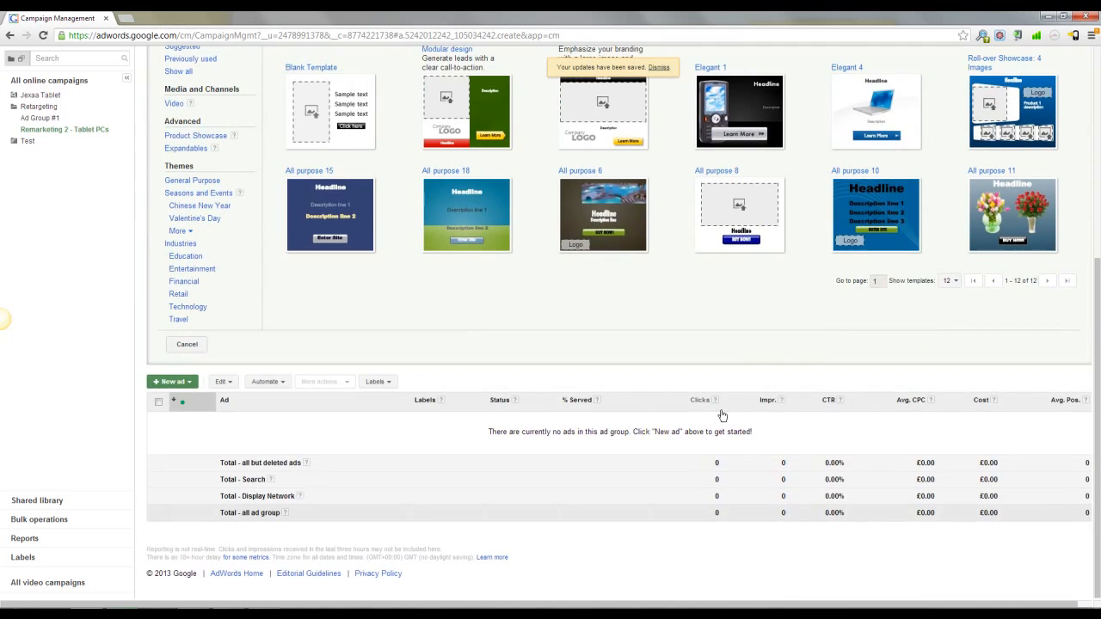
scroll(726, 415, "up", 4)
scroll(654, 327, "up", 2)
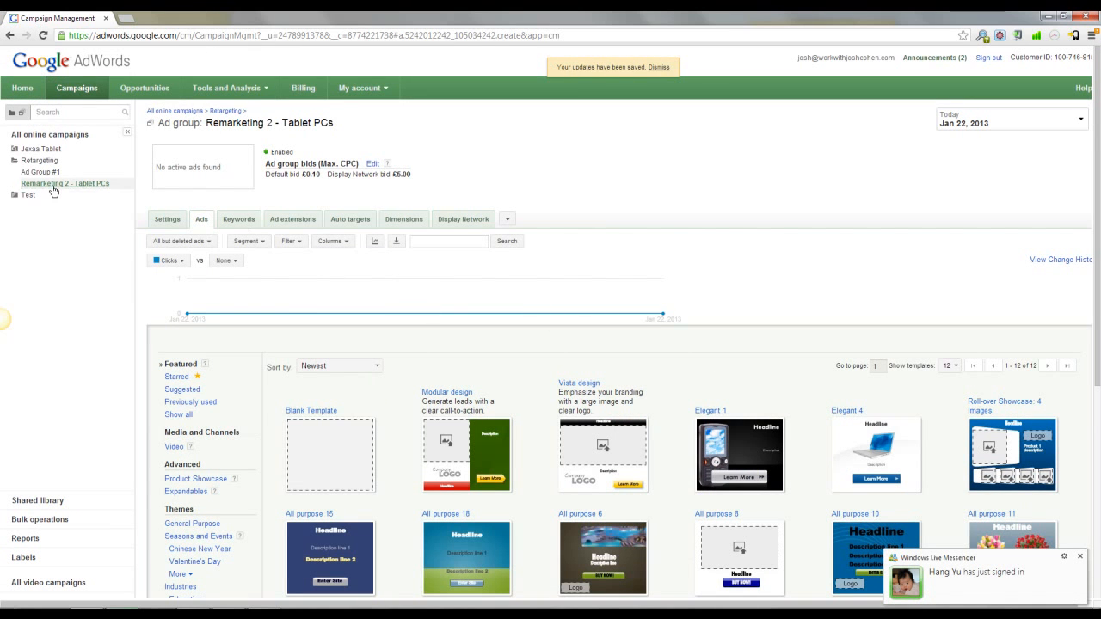
Compare the sections available in the Test and Retargeting campaigns and in their ad groups Retargeting test and Ad Group #1
left_click(27, 194)
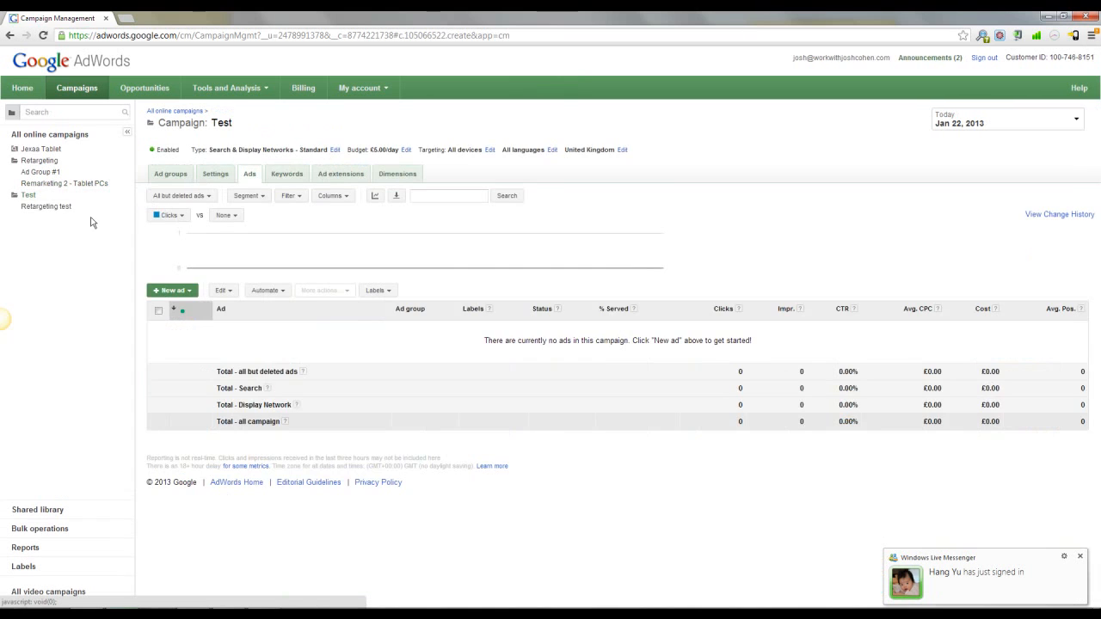
left_click(52, 207)
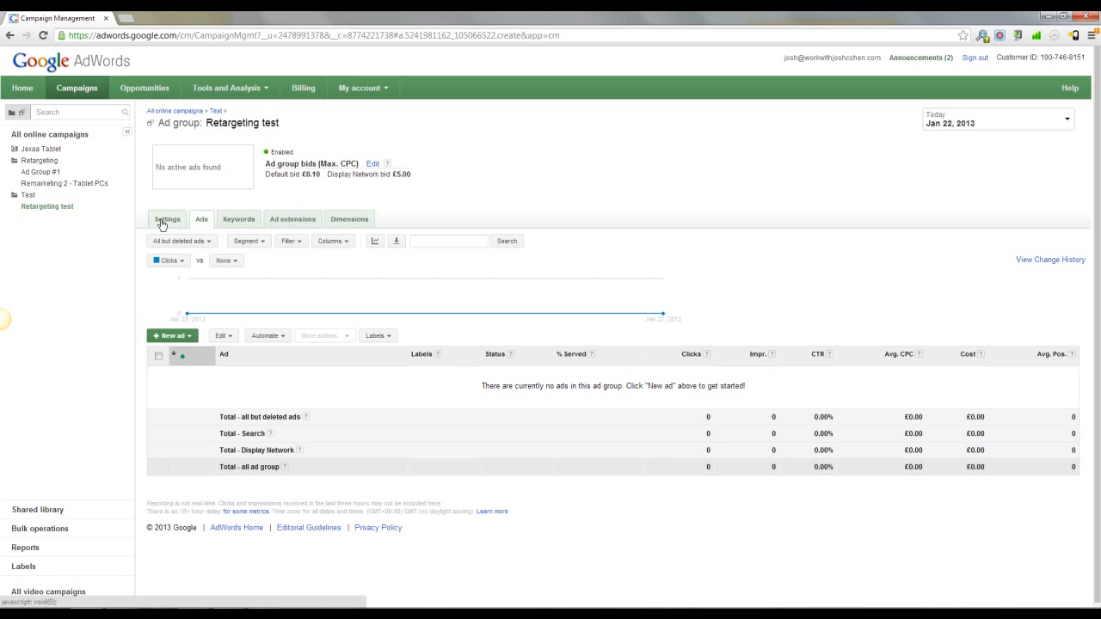
left_click(39, 161)
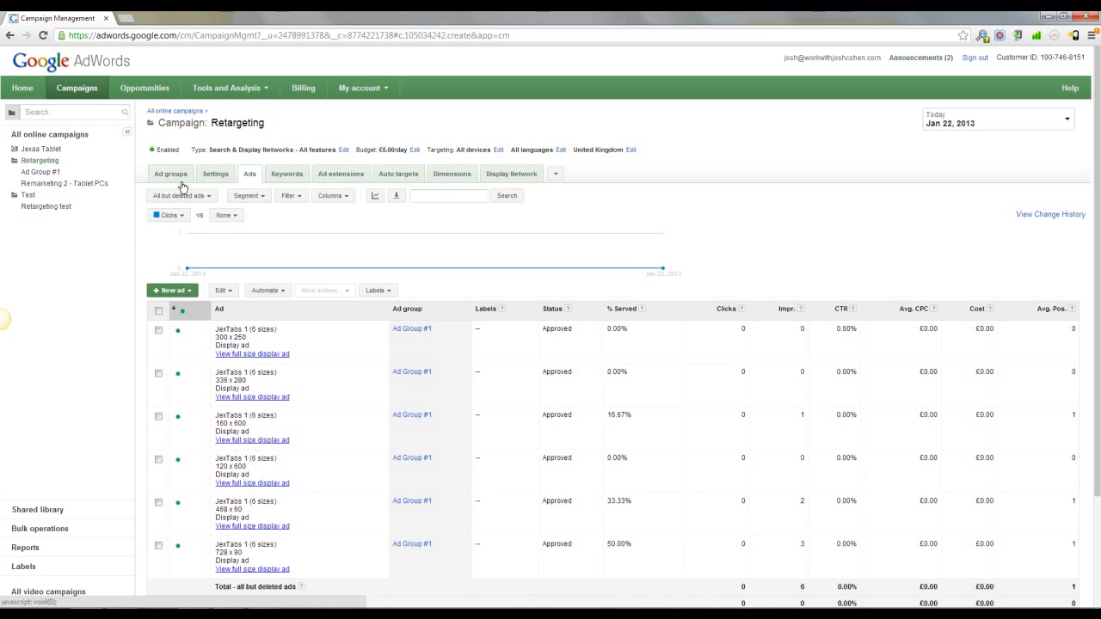
left_click(40, 173)
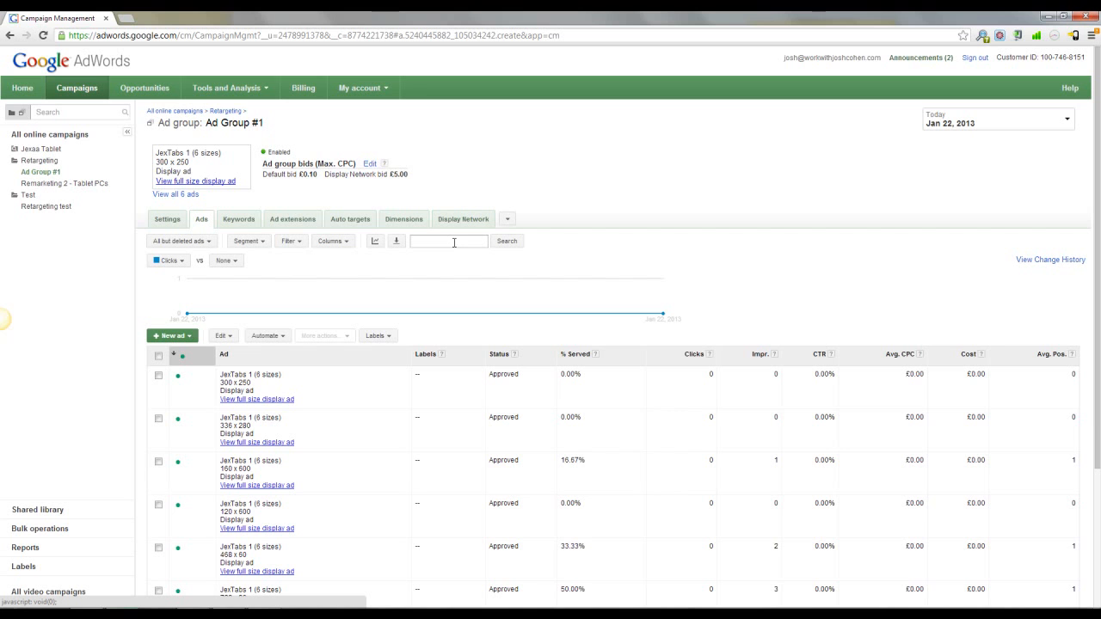
left_click(39, 208)
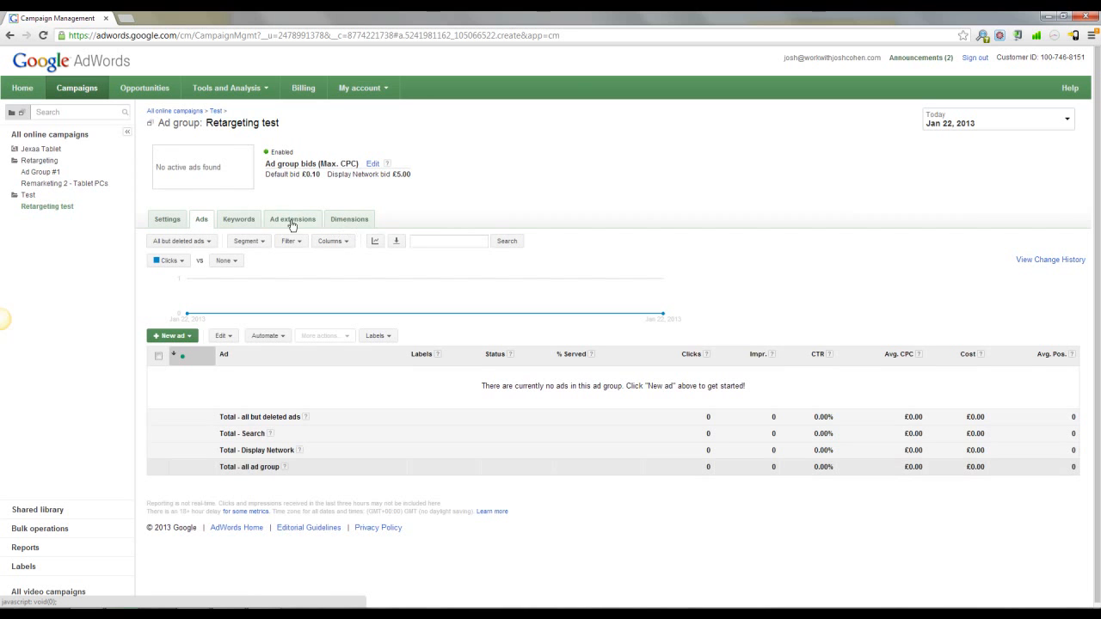
Switch the Test campaign's type to Search & Display Networks - All features in its campaign settings and save the change
left_click(29, 196)
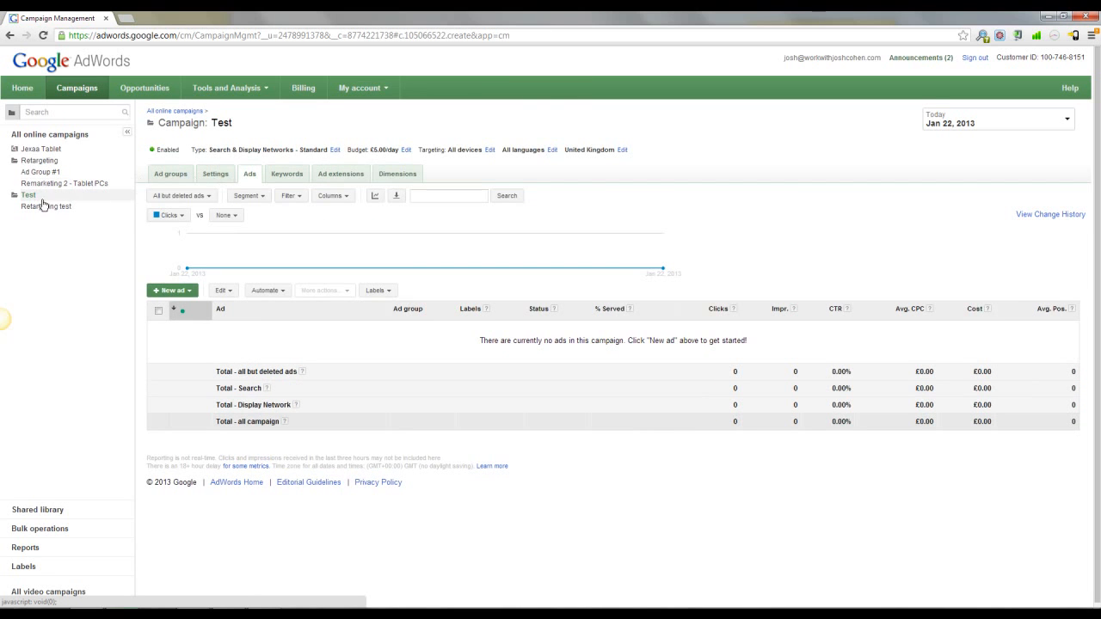
left_click(217, 176)
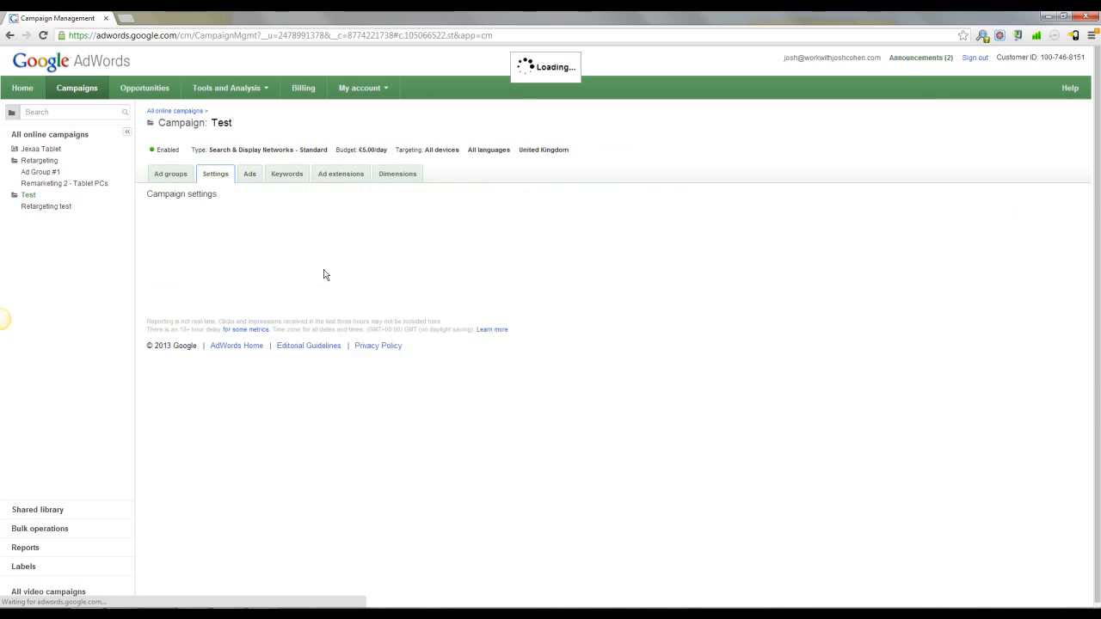
scroll(215, 241, "down", 1)
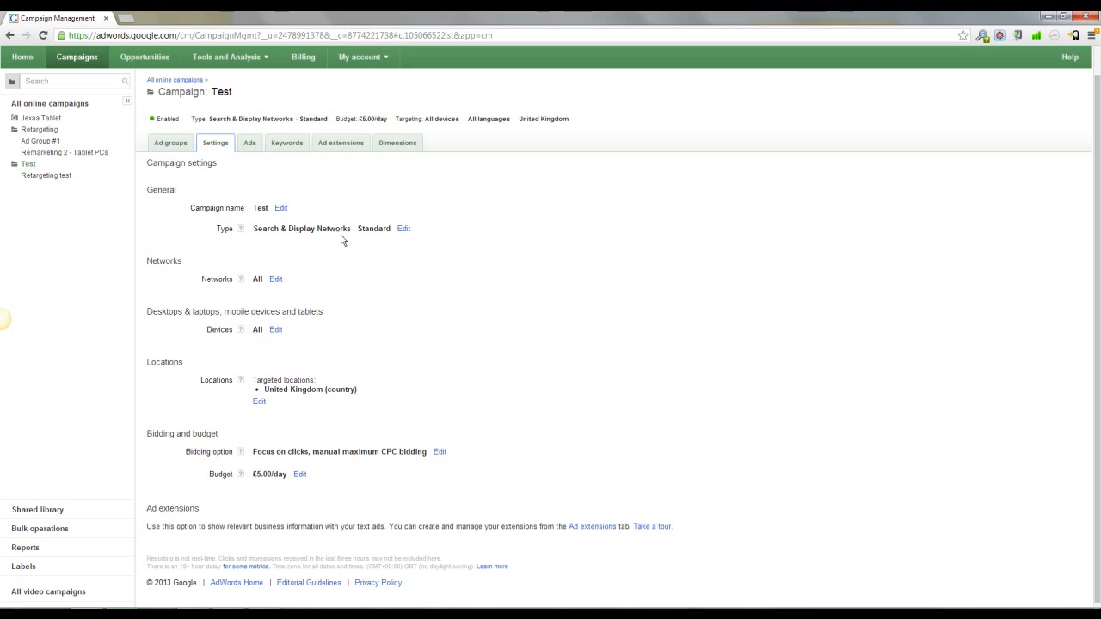
left_click(401, 229)
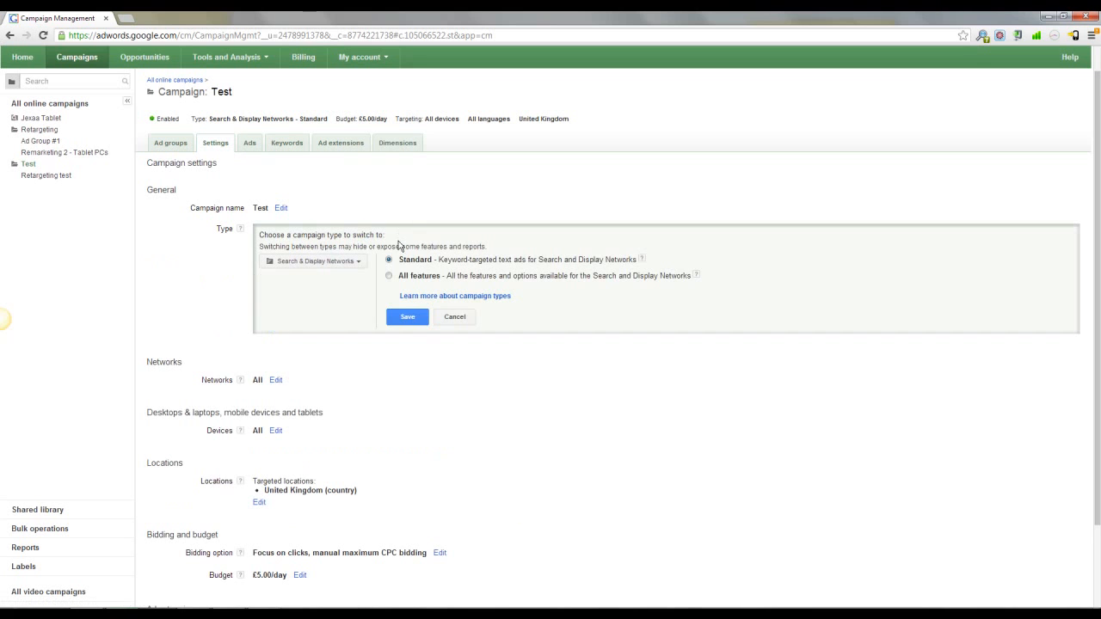
left_click(389, 276)
left_click(406, 318)
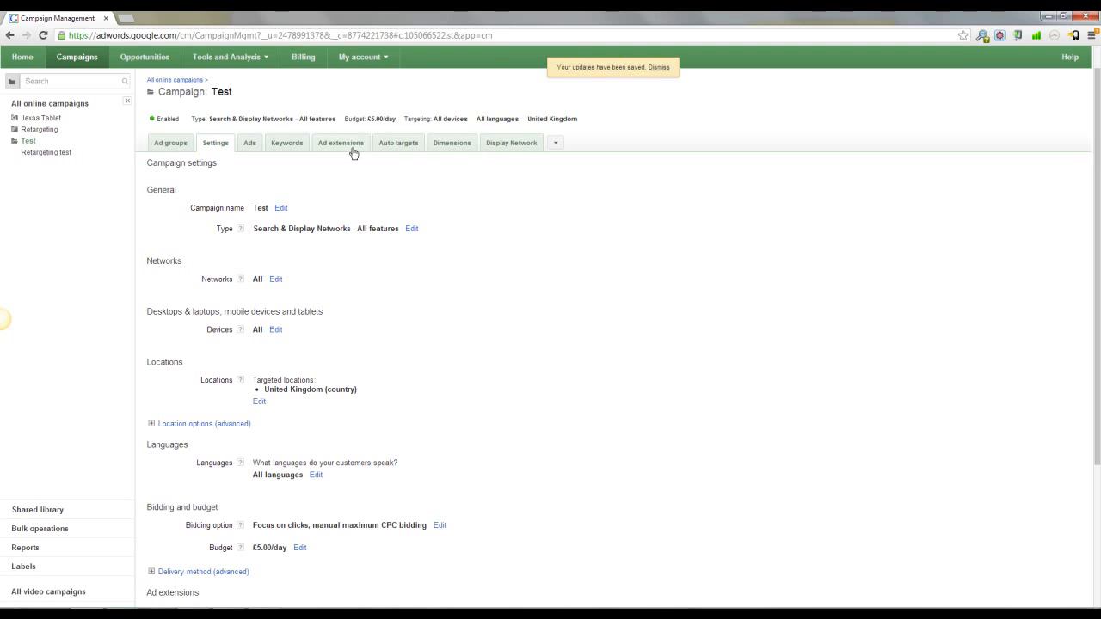
Open the Display Network targeting of the Retargeting test ad group for Interests & Remarketing and start changing it
left_click(53, 155)
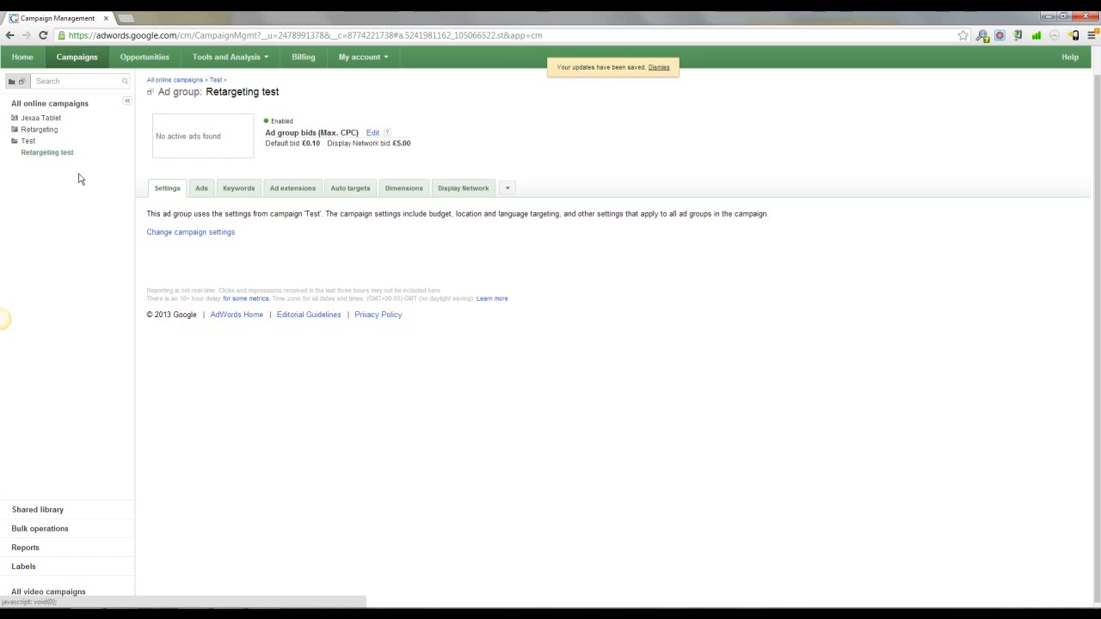
left_click(461, 189)
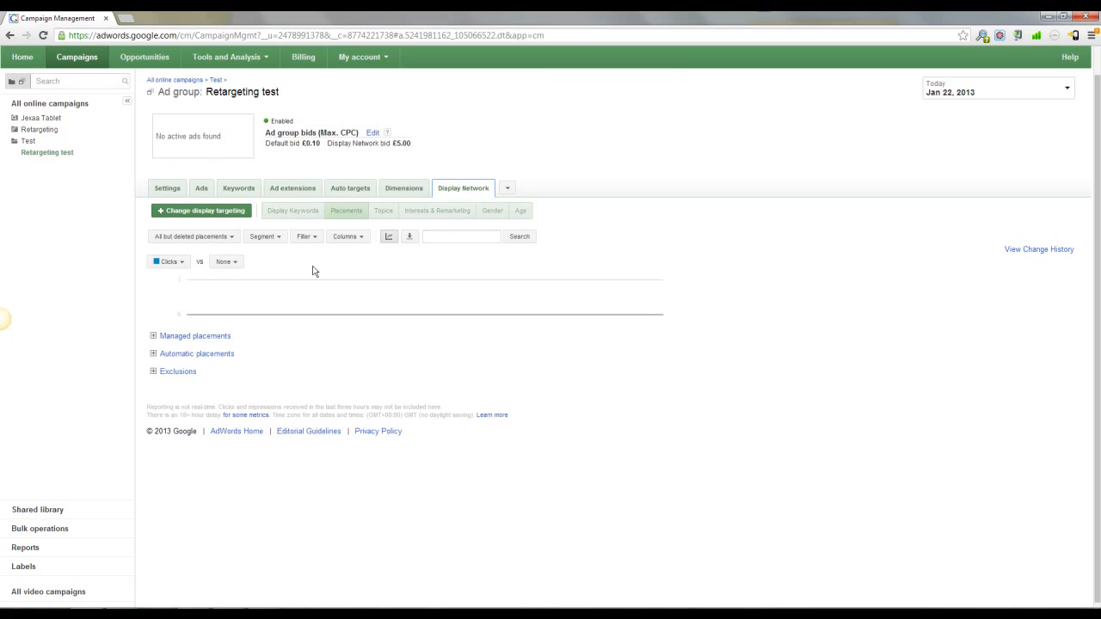
left_click(438, 215)
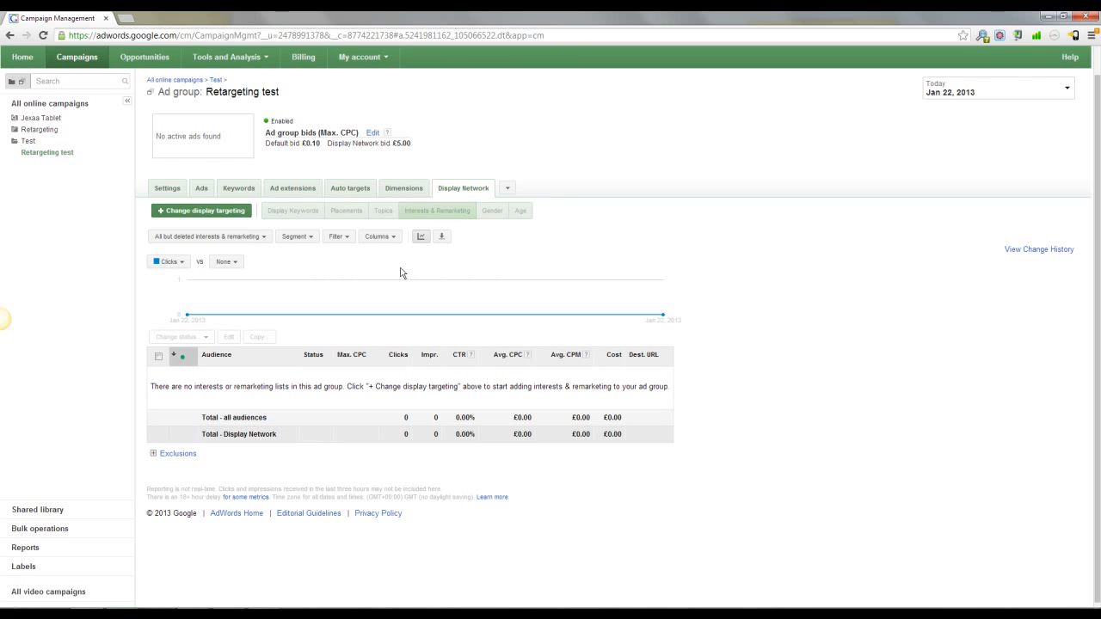
scroll(189, 258, "down", 1)
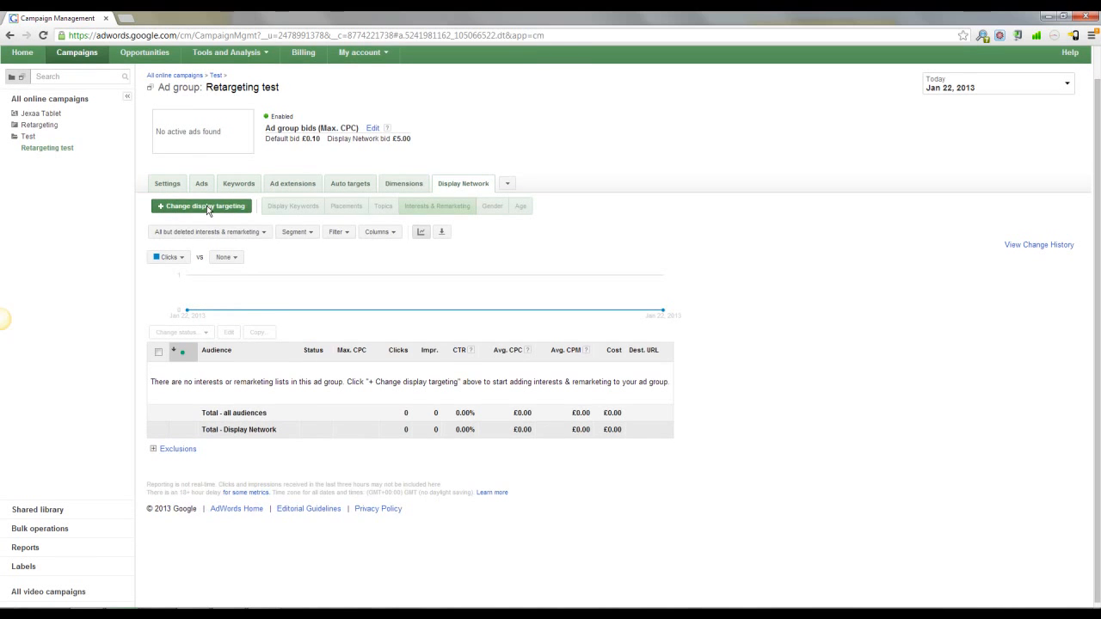
left_click(207, 205)
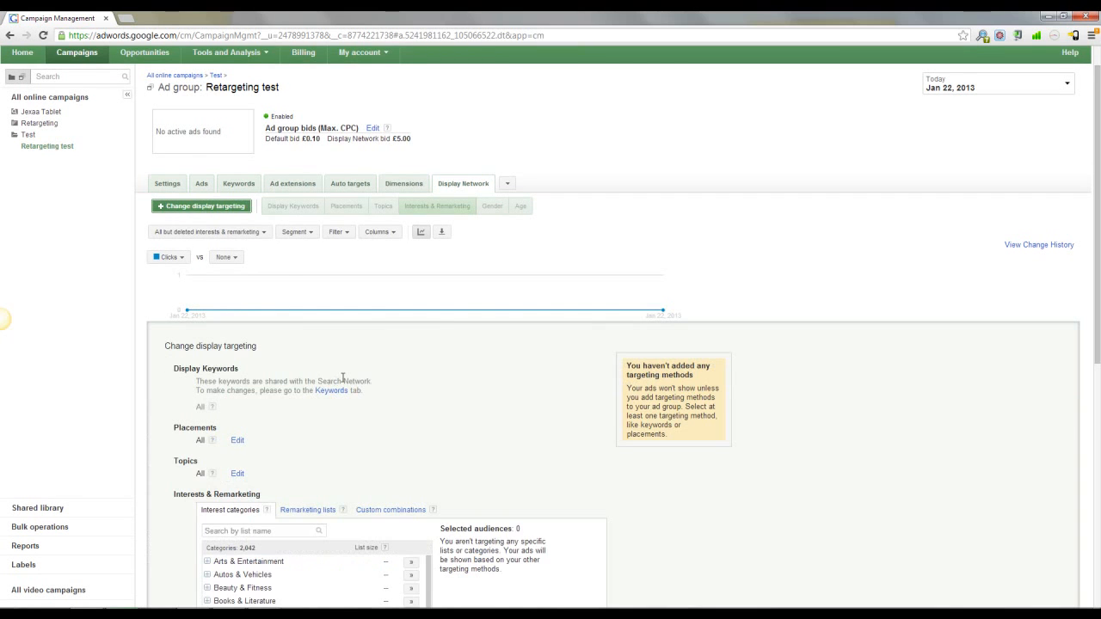
Add the Jexaa remarketing list to the selected audiences of the Retargeting test ad group
scroll(419, 328, "down", 2)
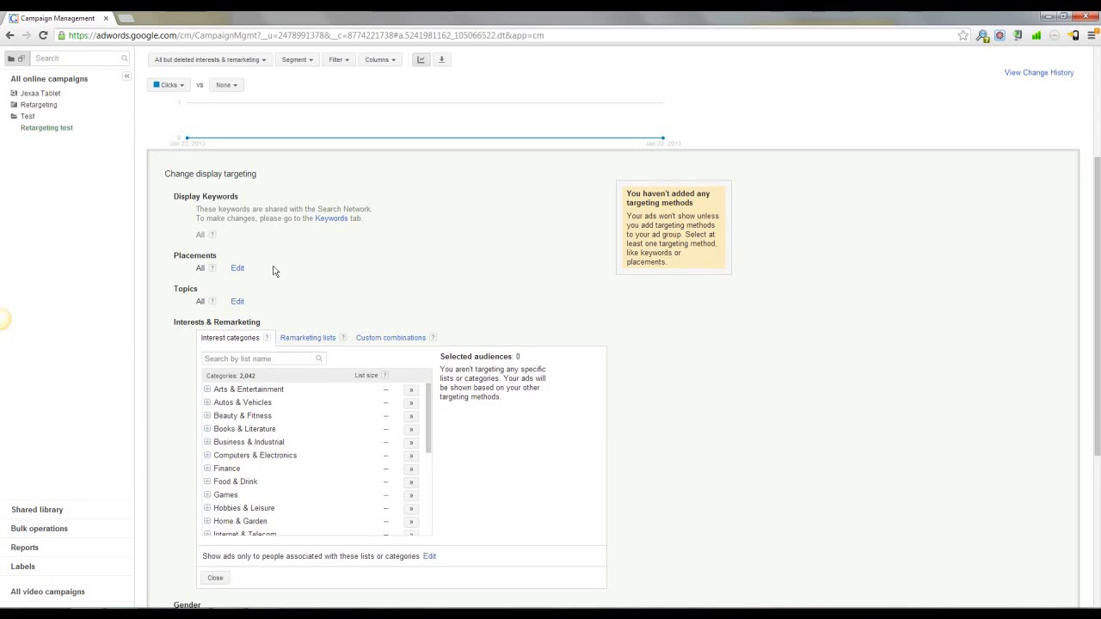
scroll(274, 272, "down", 1)
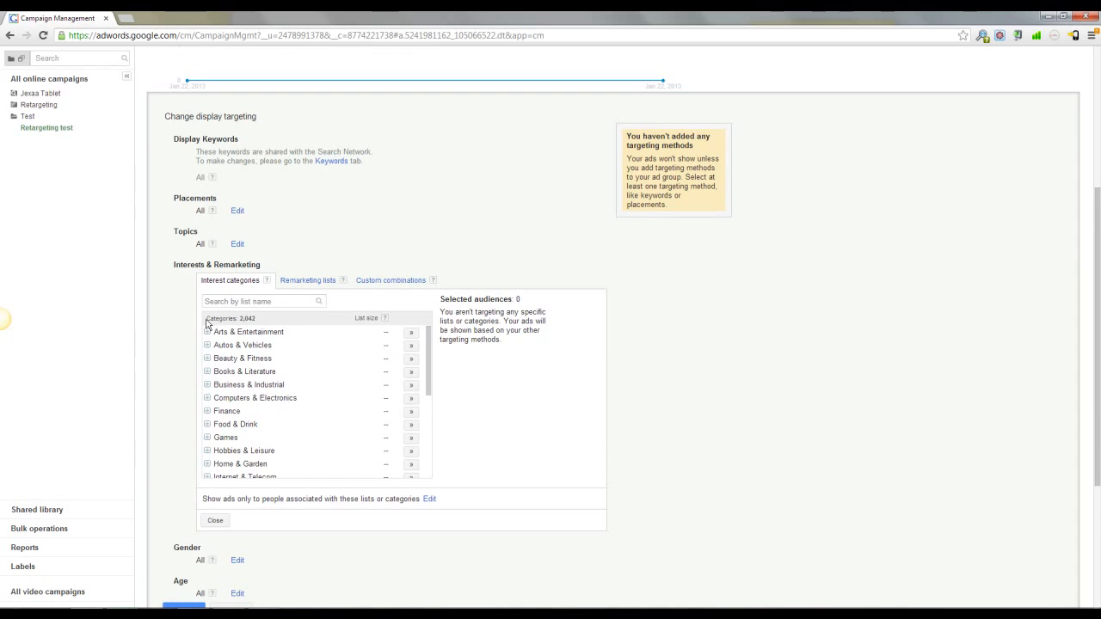
scroll(184, 324, "down", 1)
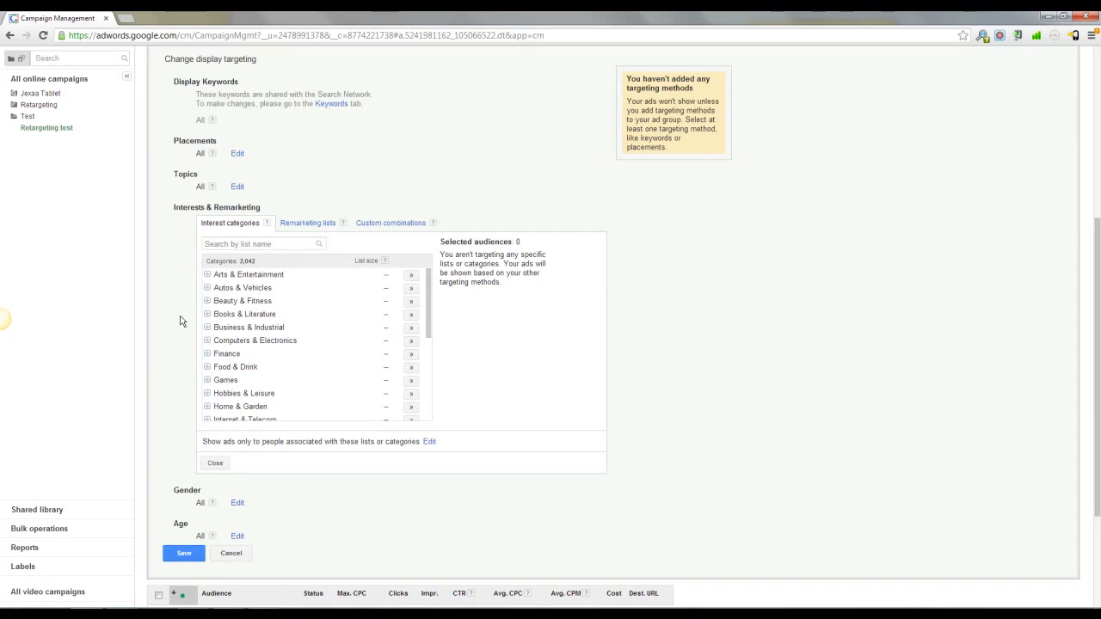
left_click(310, 227)
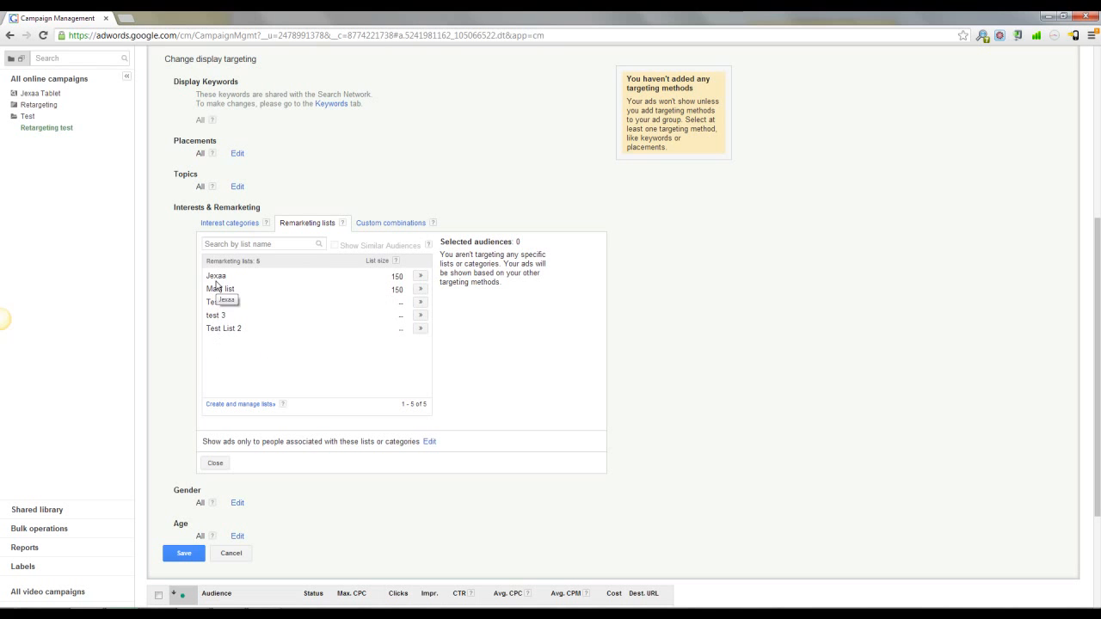
left_click(422, 278)
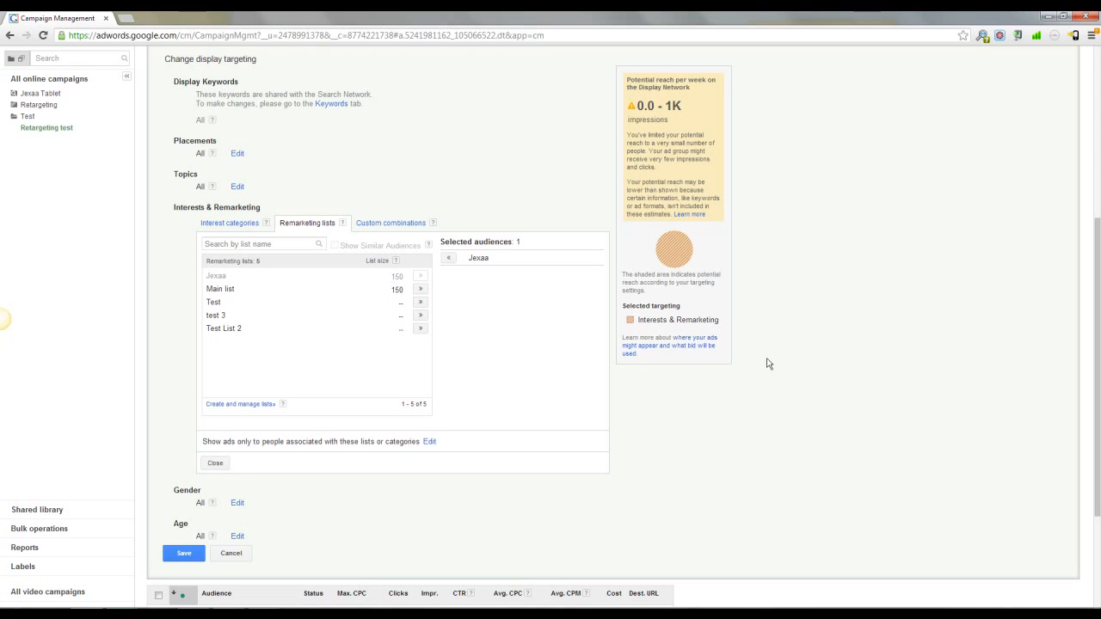
Show the gender targeting options and set age targeting to specific ages with all age ranges included
scroll(430, 292, "down", 1)
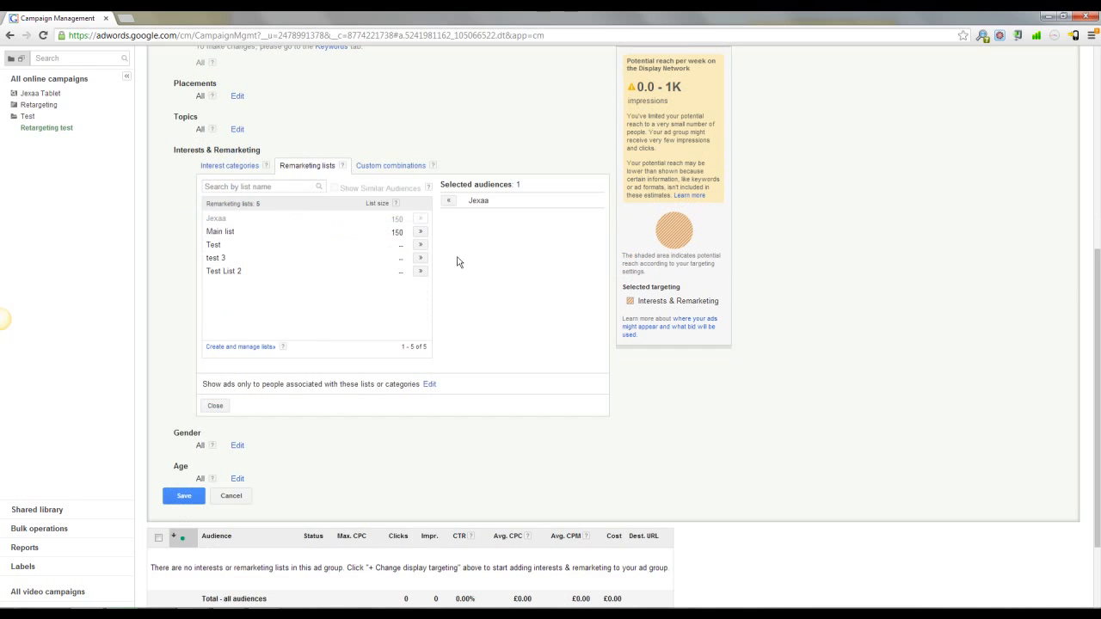
scroll(218, 360, "down", 2)
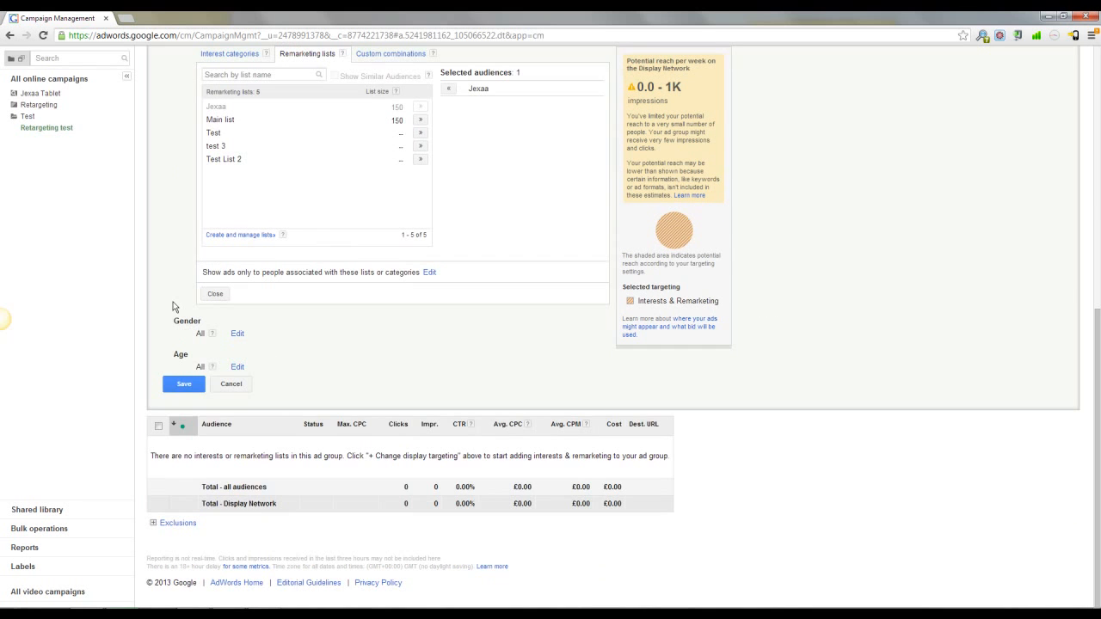
left_click(238, 333)
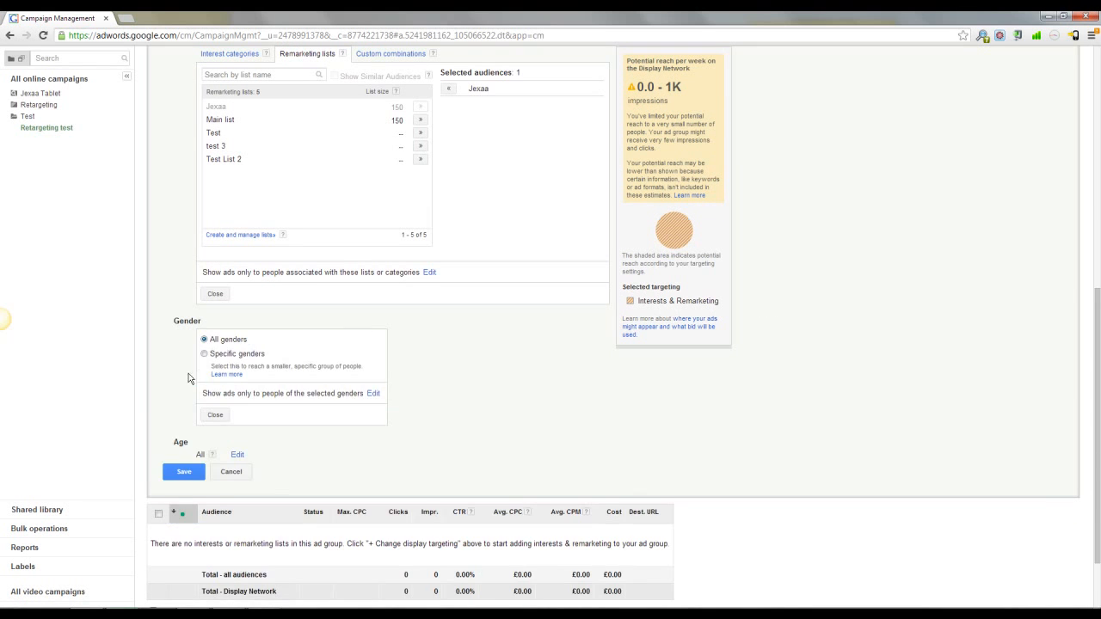
scroll(198, 380, "down", 1)
left_click(237, 397)
left_click(205, 418)
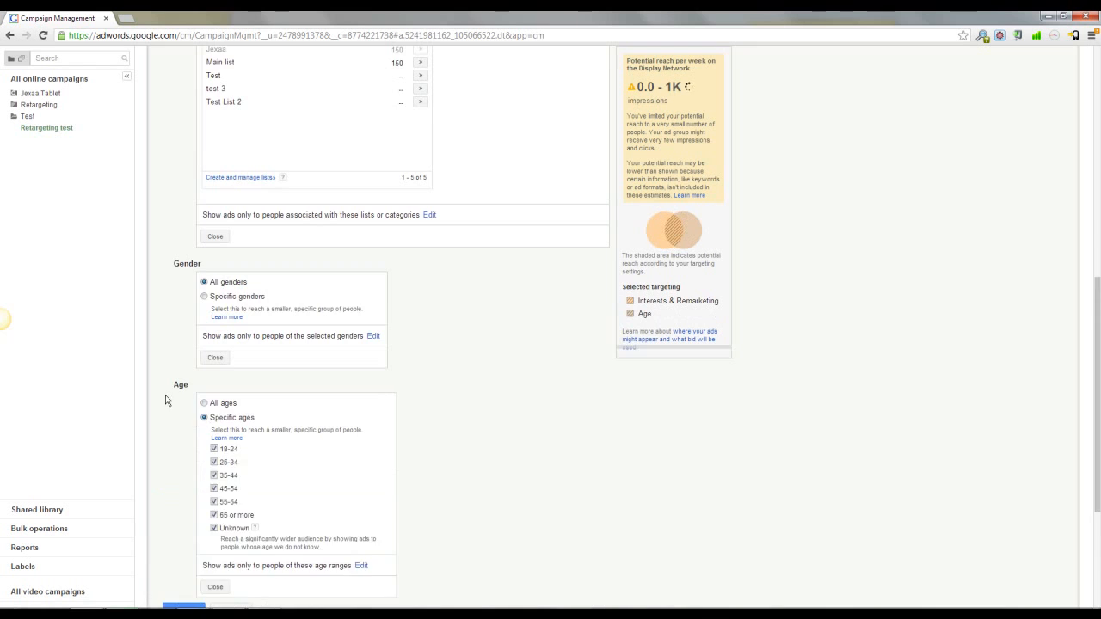
scroll(166, 395, "down", 4)
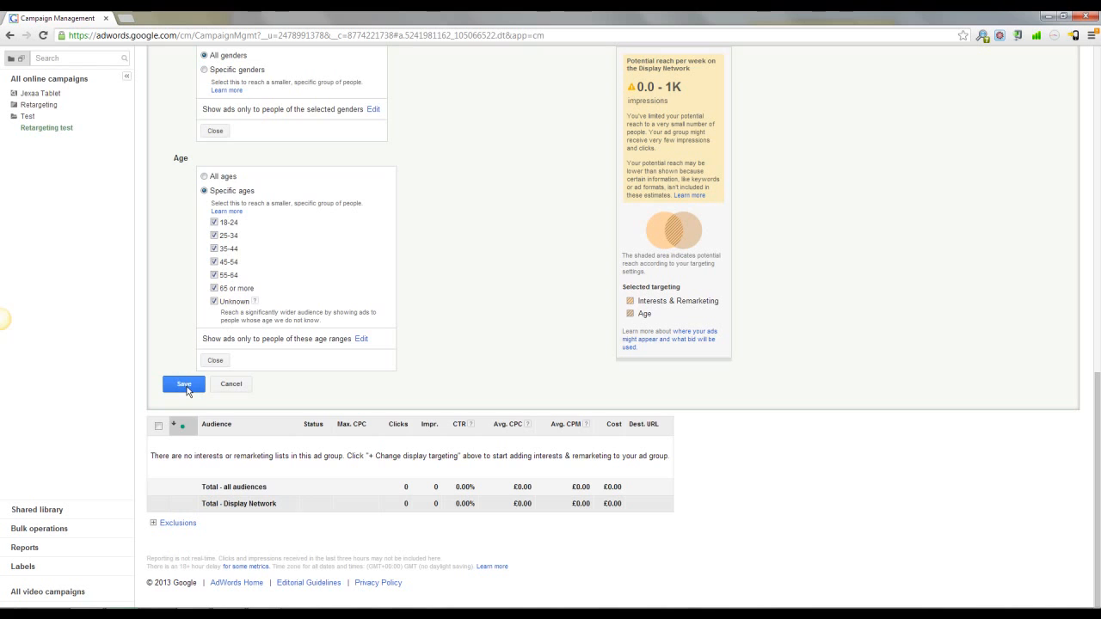
Leave the targeting editor and examine the impressions of the Jexaa audience in the Retargeting campaign's Interests & Remarketing targeting
scroll(184, 287, "up", 12)
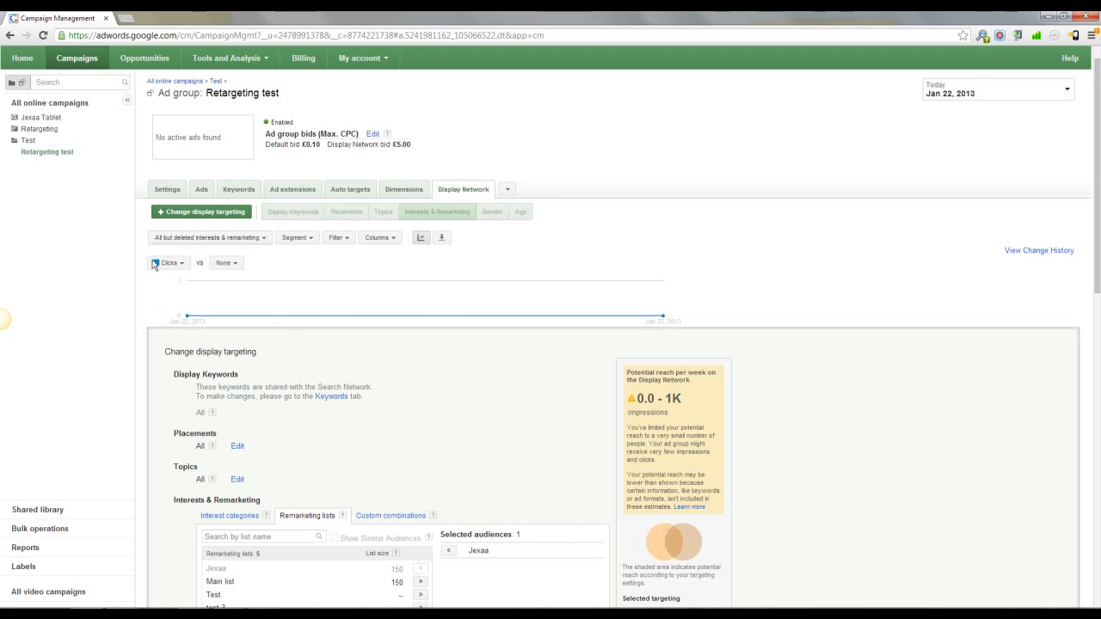
left_click(39, 129)
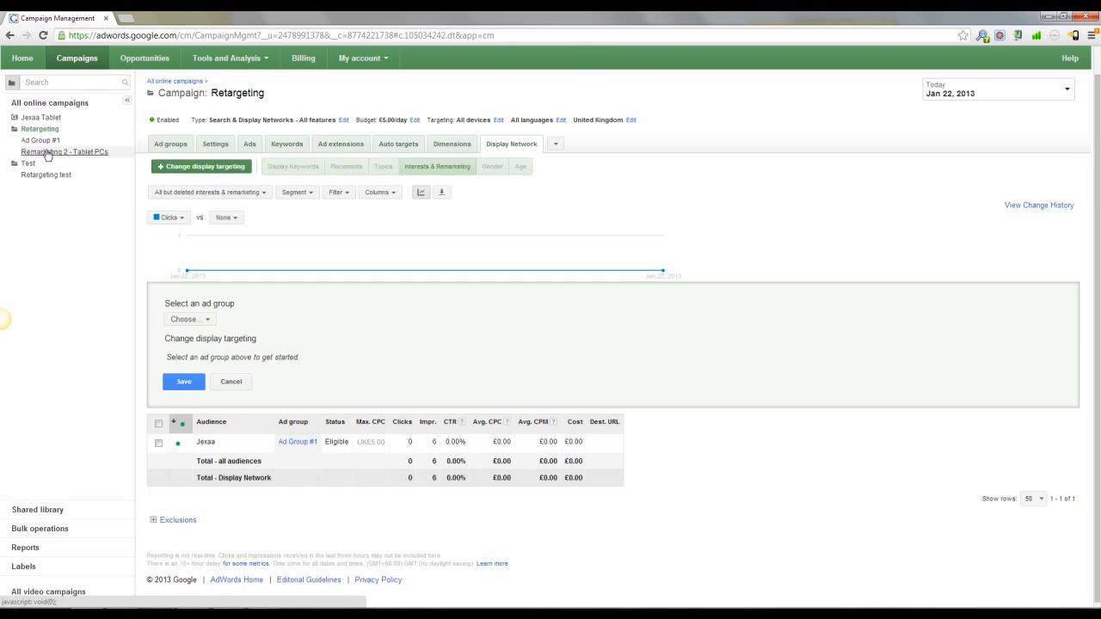
left_click(78, 141)
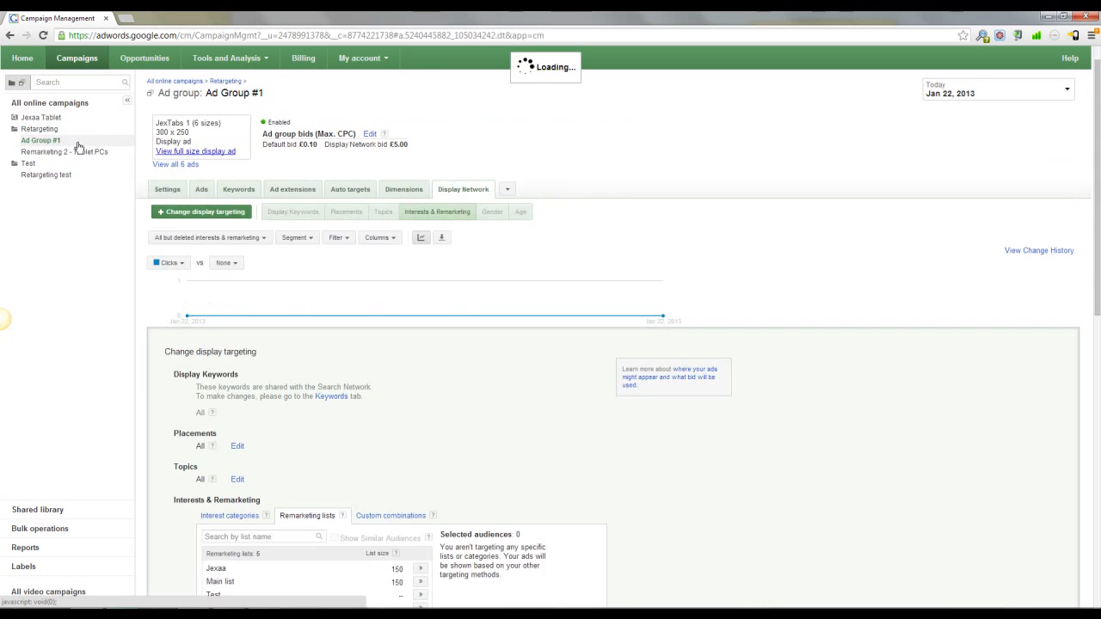
left_click(39, 128)
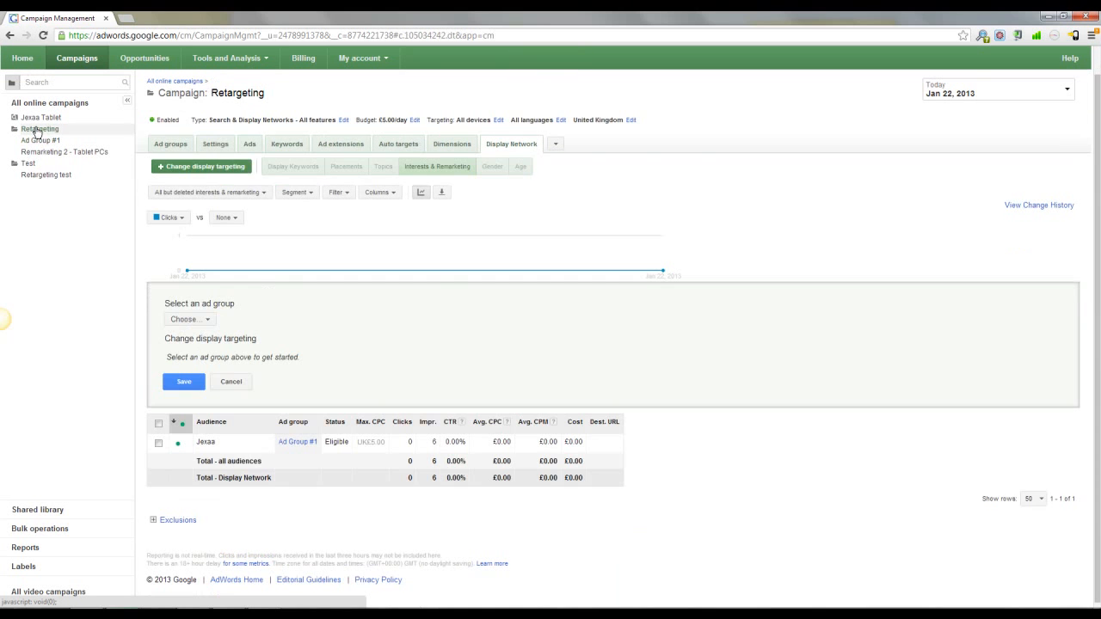
scroll(245, 385, "down", 1)
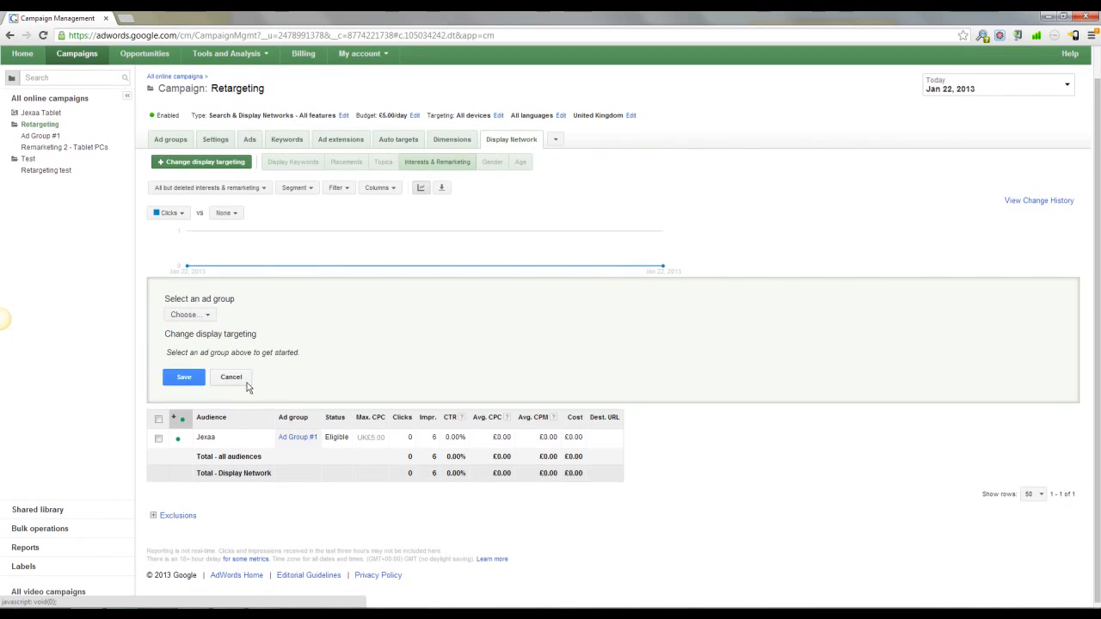
left_click(230, 378)
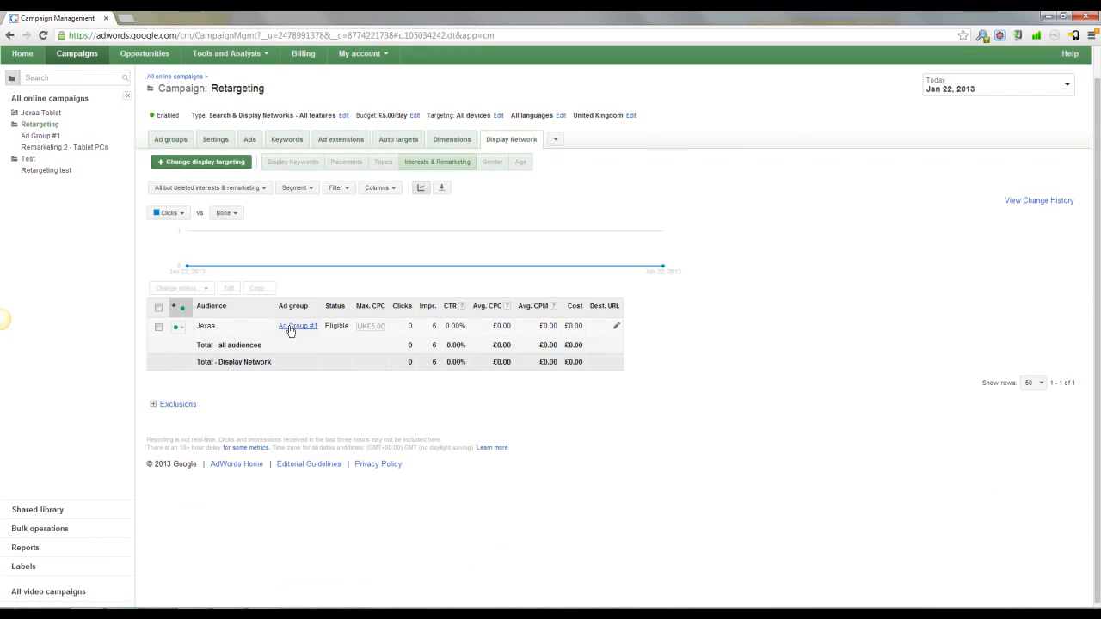
double_click(432, 327)
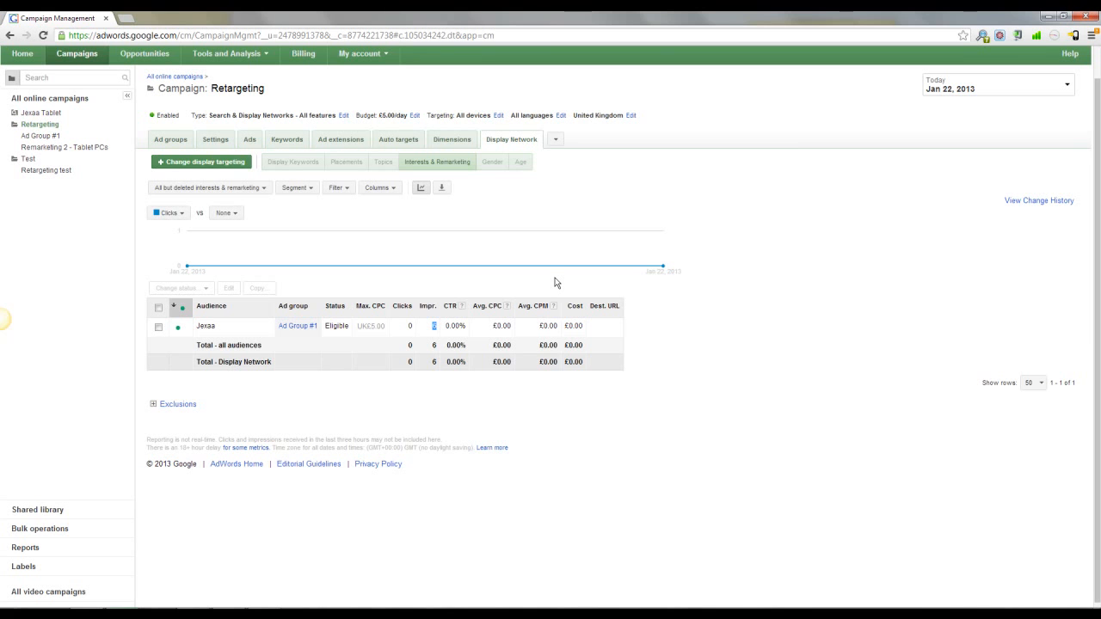
Open a new remarketing list form from the shared library's audiences to view its definition options
left_click(22, 511)
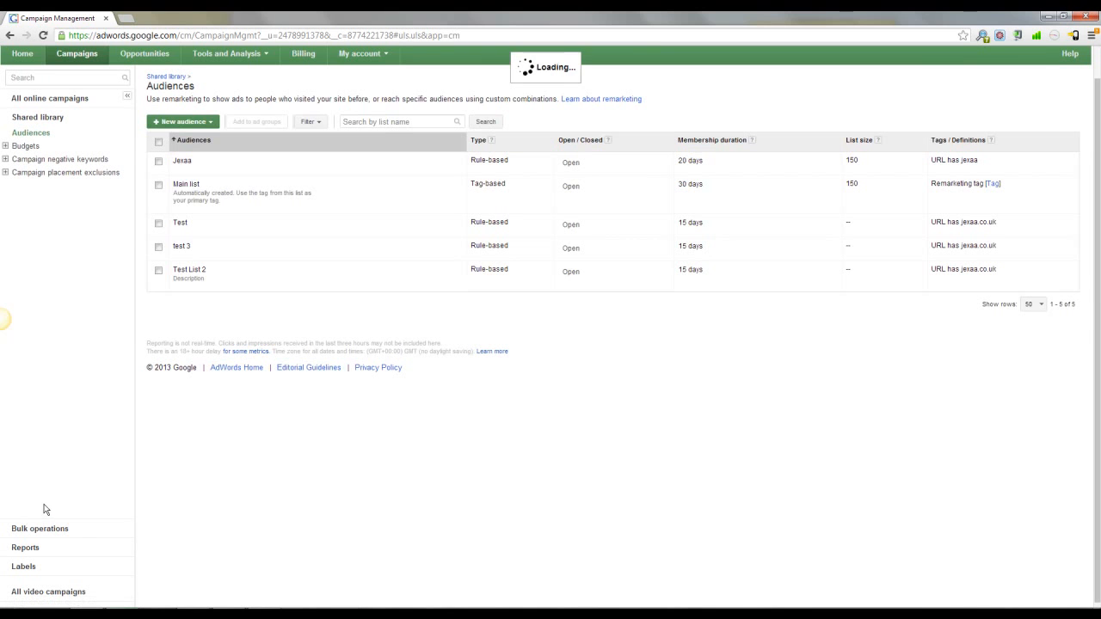
left_click(187, 126)
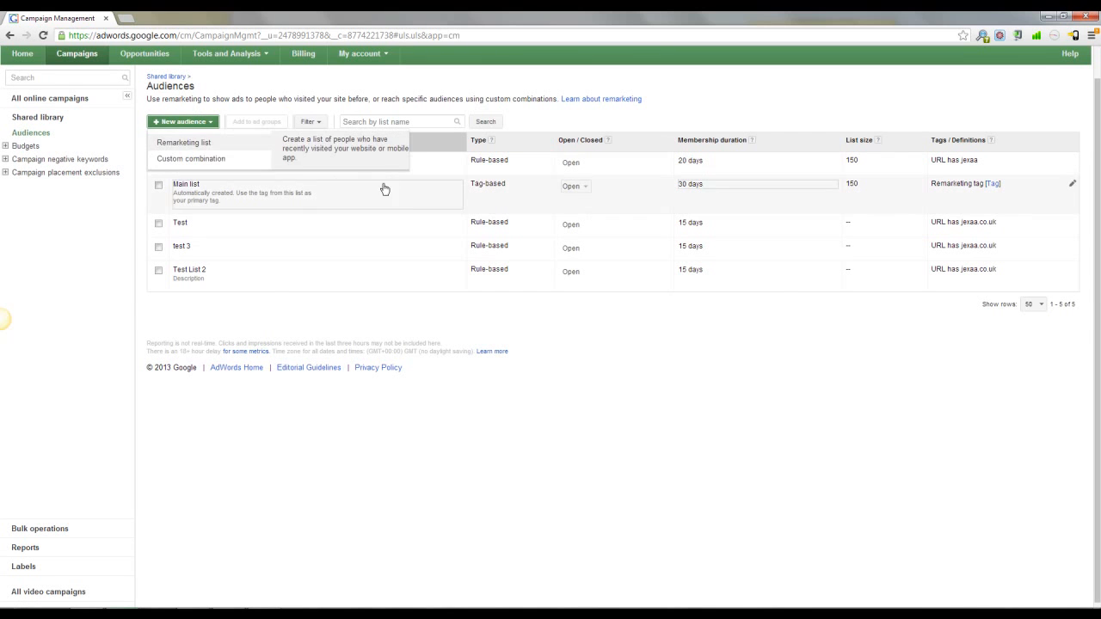
left_click(191, 144)
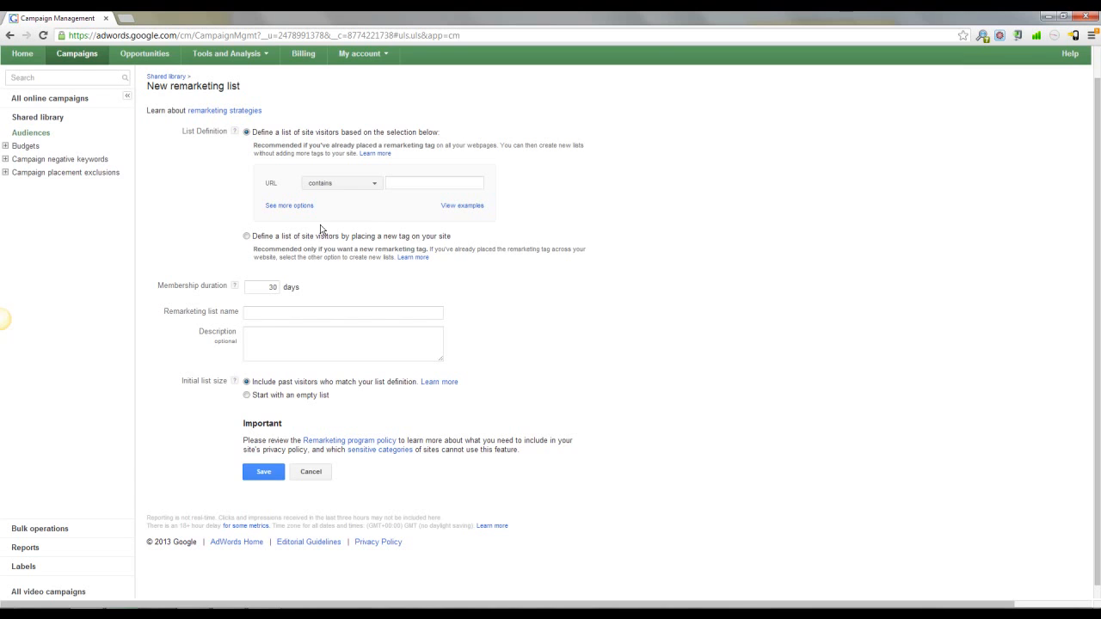
scroll(320, 224, "up", 1)
Open the Retargeting campaign's settings and expand the advanced ad delivery options for ad rotation and frequency capping
left_click(22, 134)
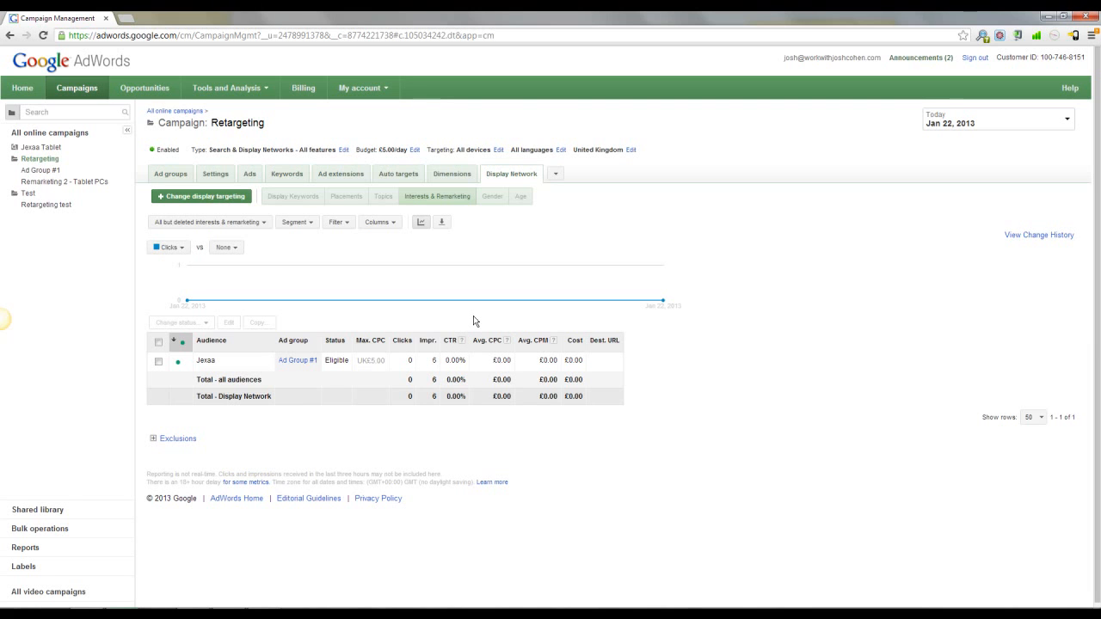
left_click(215, 175)
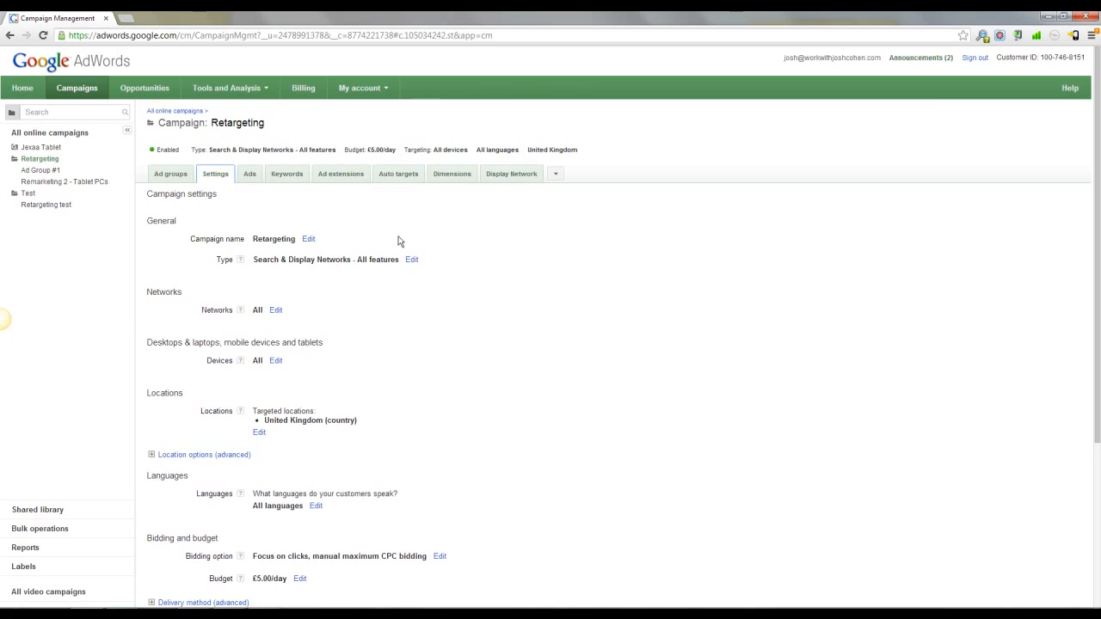
scroll(368, 248, "down", 3)
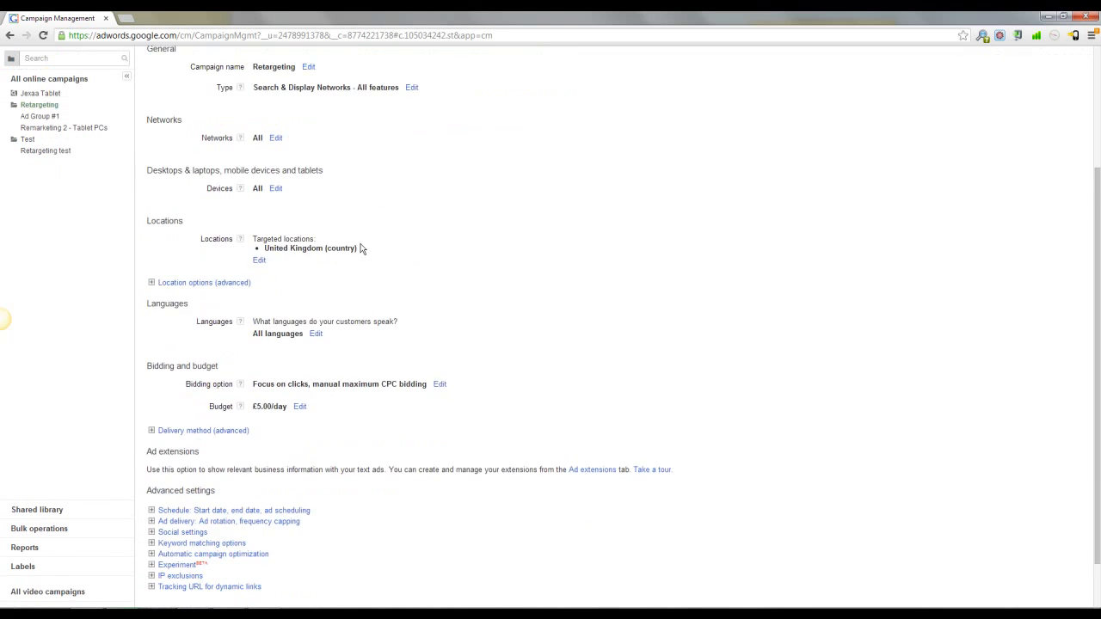
scroll(543, 219, "up", 4)
scroll(544, 231, "down", 4)
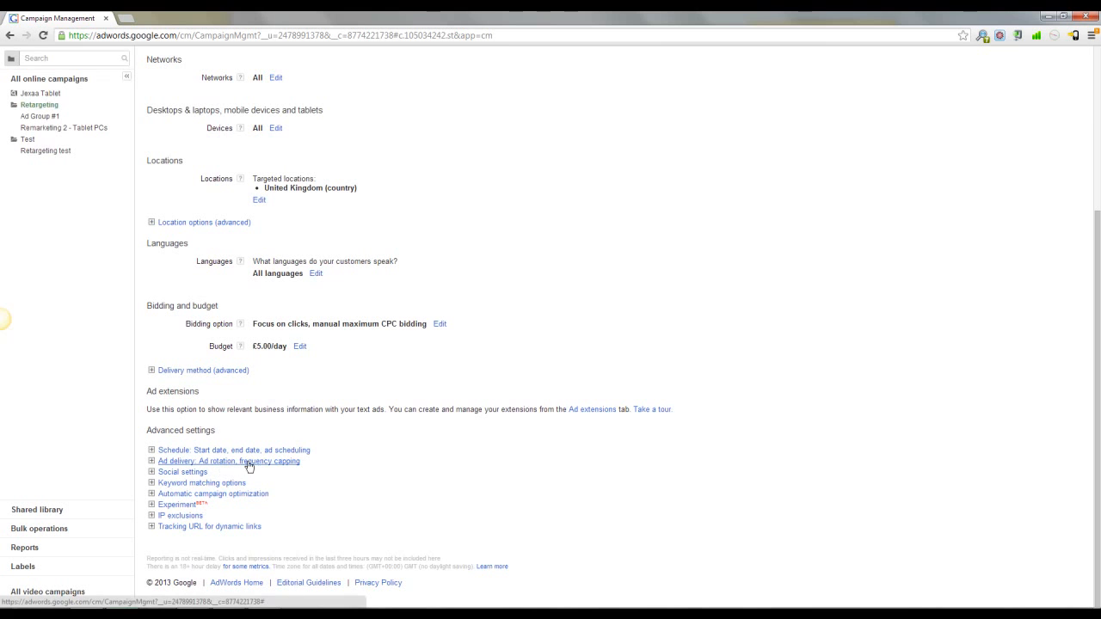
left_click(152, 462)
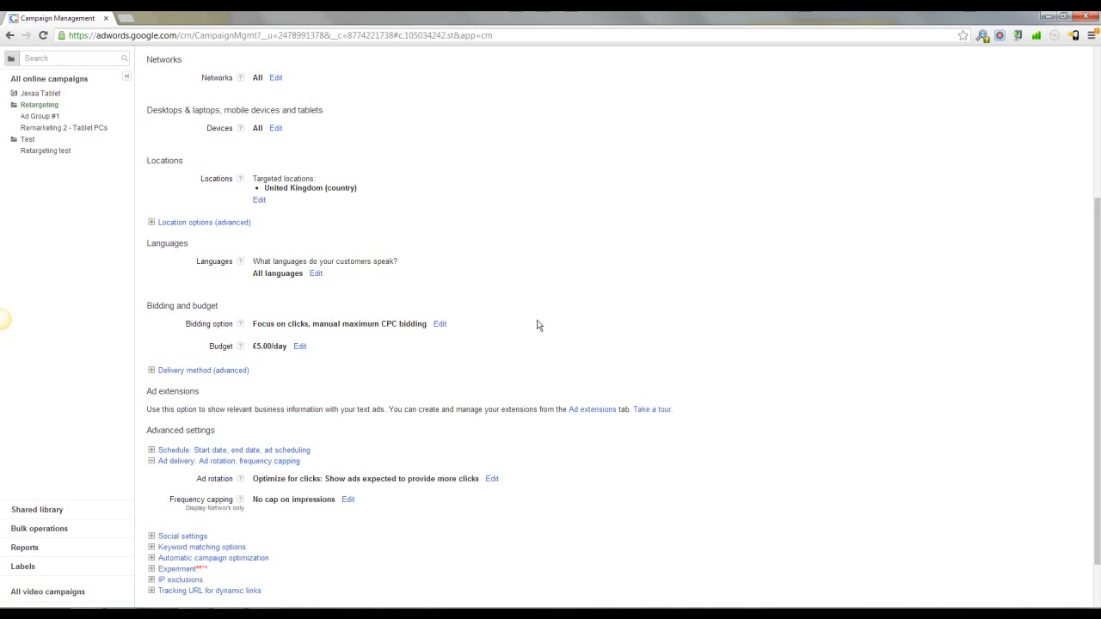
scroll(516, 340, "down", 2)
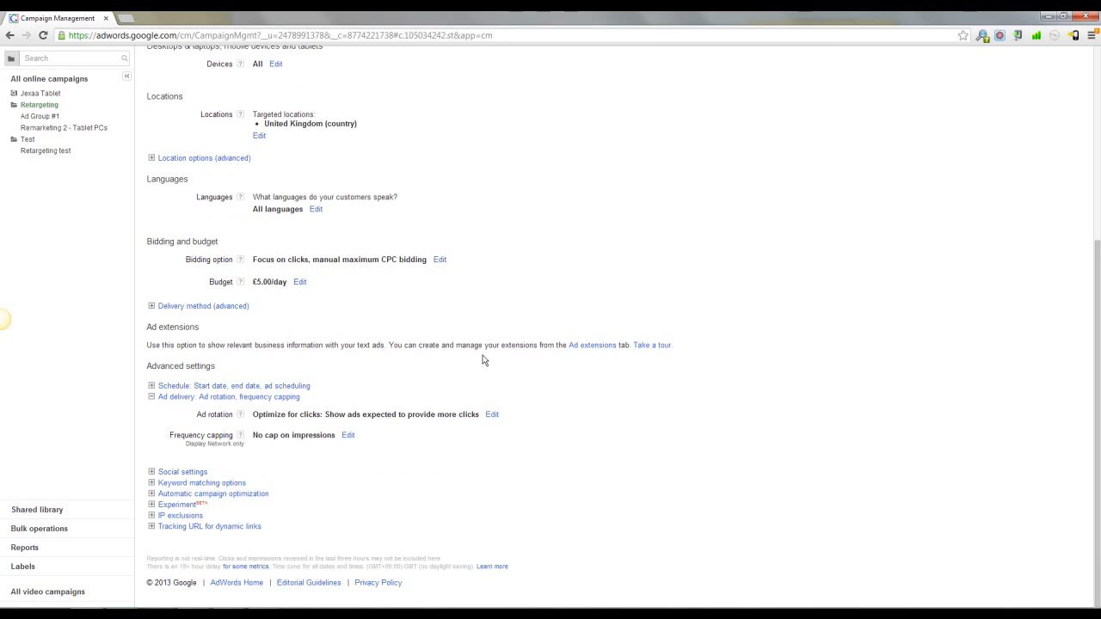
Edit the Retargeting campaign's frequency capping to limit impressions to 2 per day
left_click(347, 435)
scroll(561, 376, "down", 2)
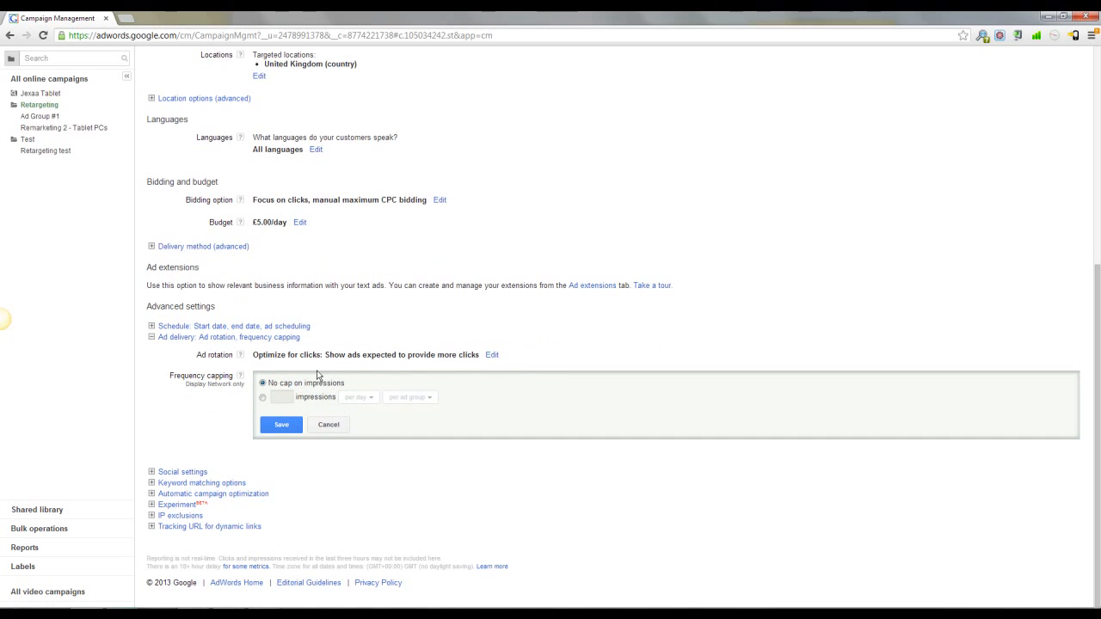
left_click(262, 397)
left_click(282, 403)
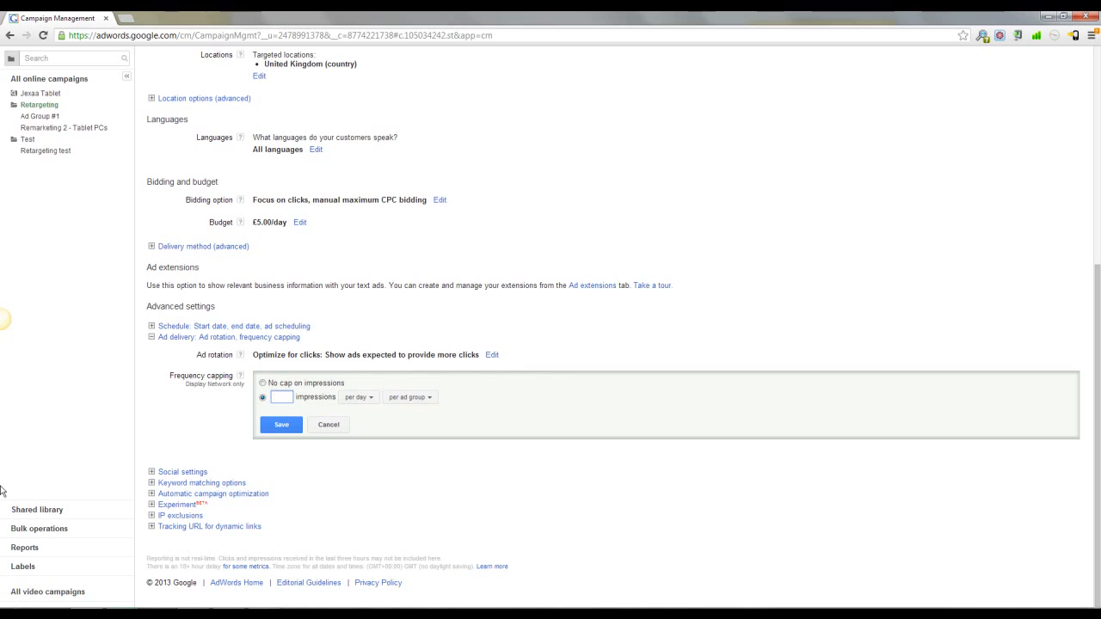
type("2")
Apply the impression cap per ad, keep the per-day period, and save the frequency capping
left_click(417, 400)
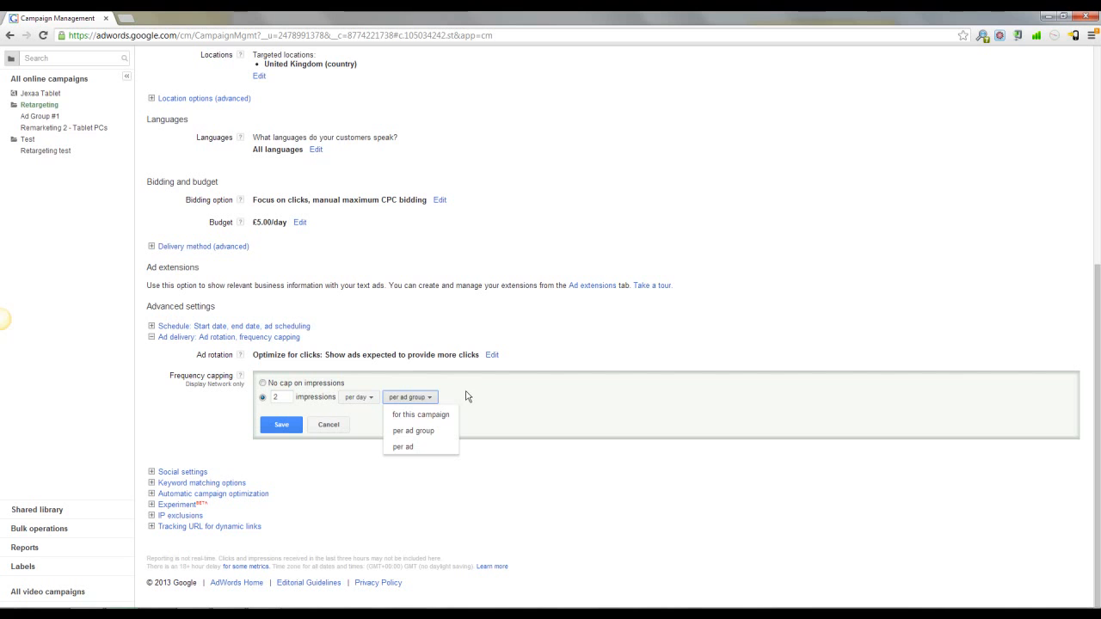
left_click(428, 401)
left_click(430, 399)
left_click(404, 447)
left_click(365, 401)
left_click(365, 401)
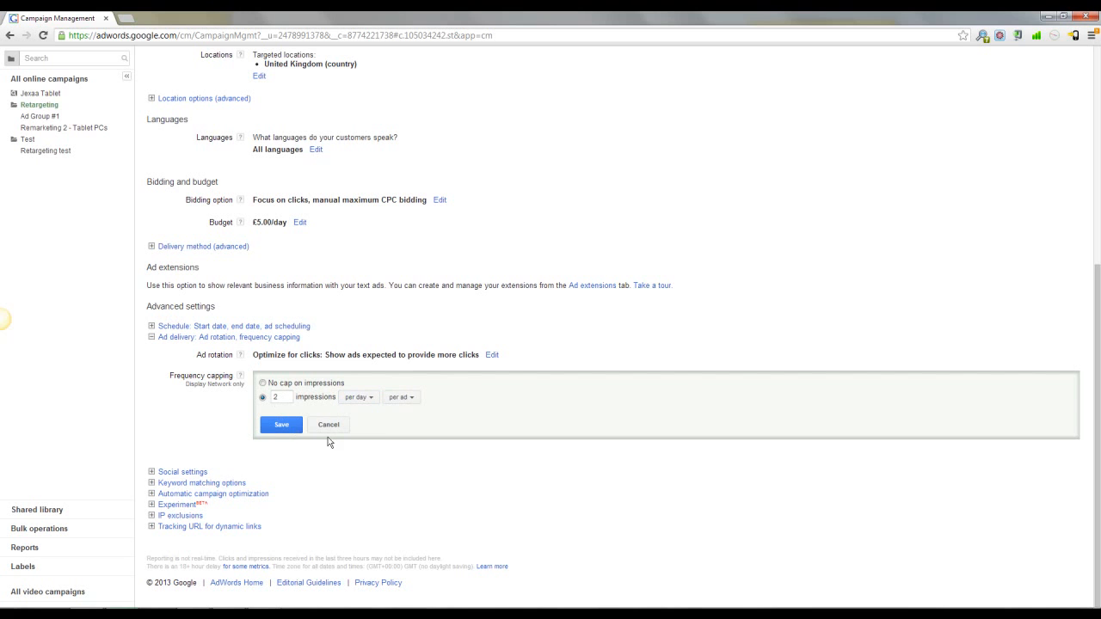
double_click(274, 396)
left_click(283, 425)
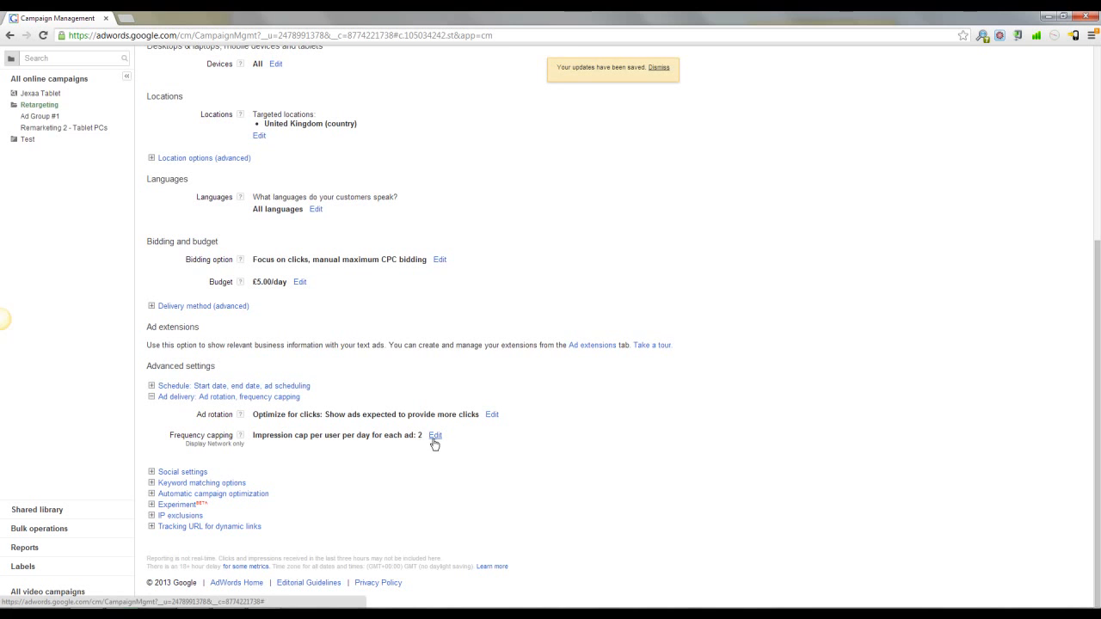
scroll(415, 458, "up", 4)
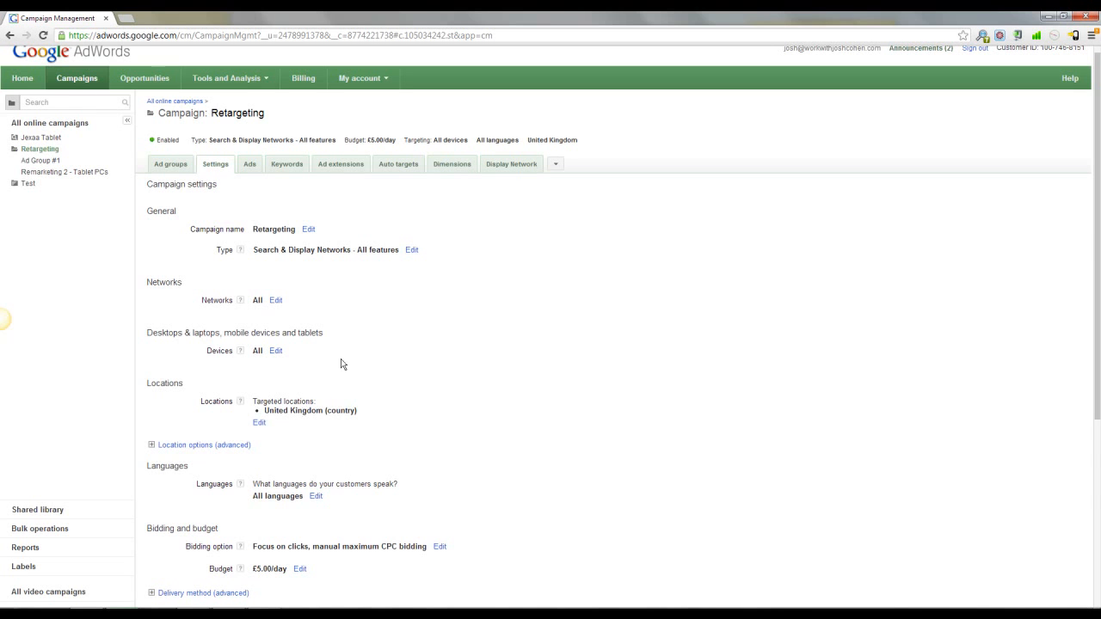
scroll(381, 301, "down", 3)
scroll(383, 324, "up", 3)
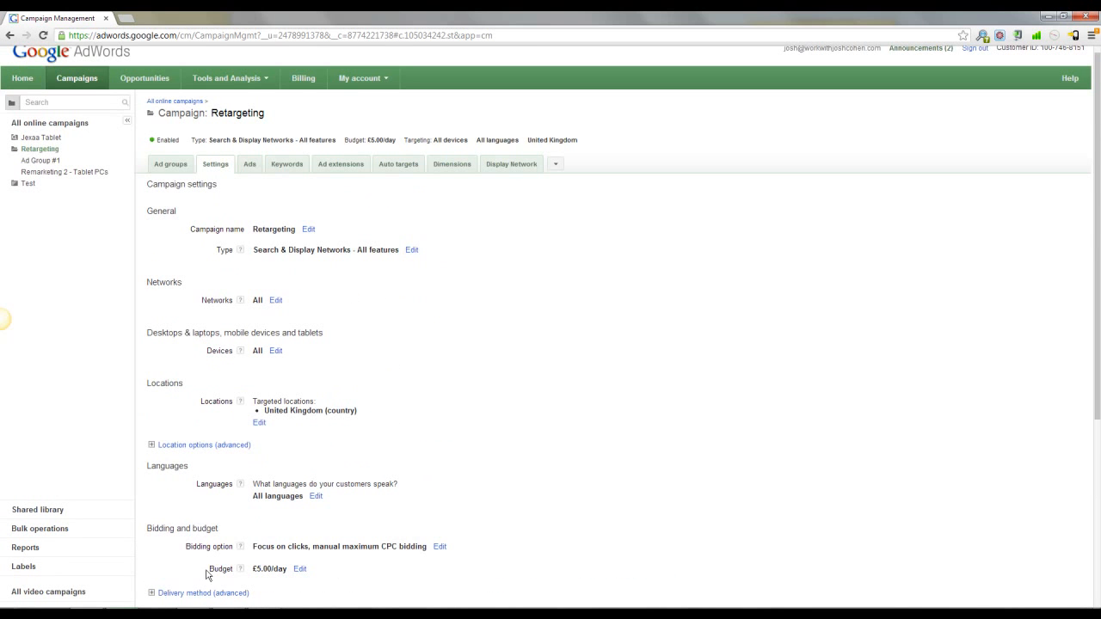